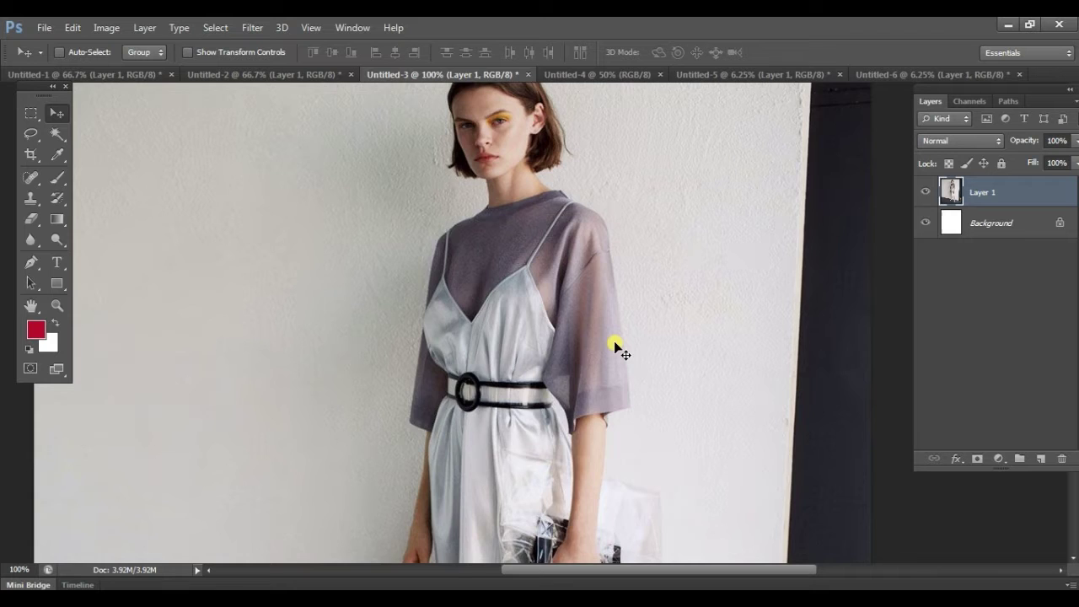
- Examine the sheer sleeves in the fashion photo and the transparent polka-dot dress illustration beside the model figures in Untitled-1
key("ctrl+minus")
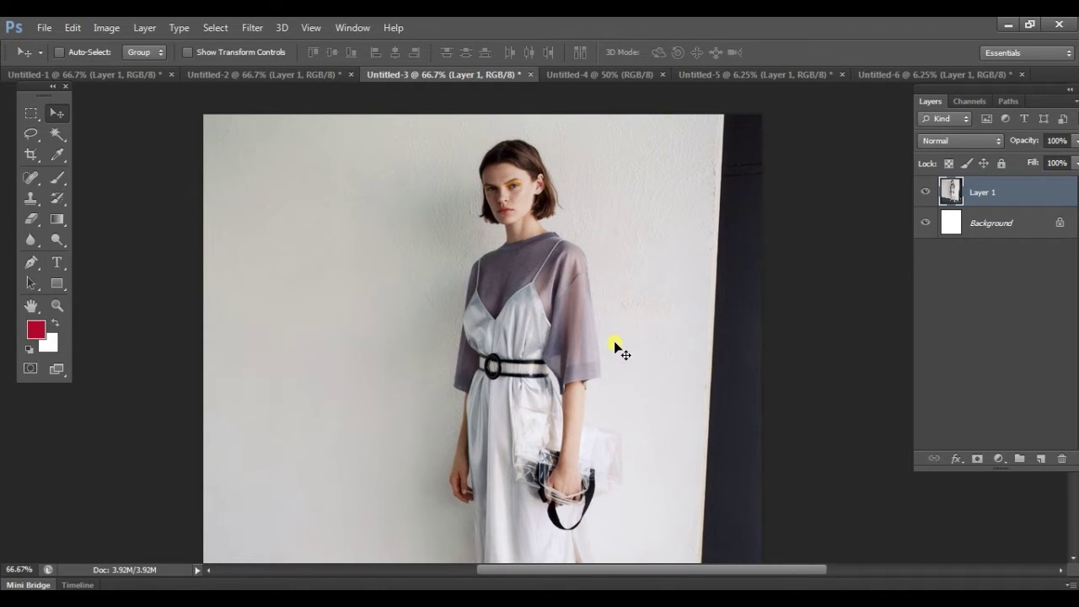
left_click(116, 76)
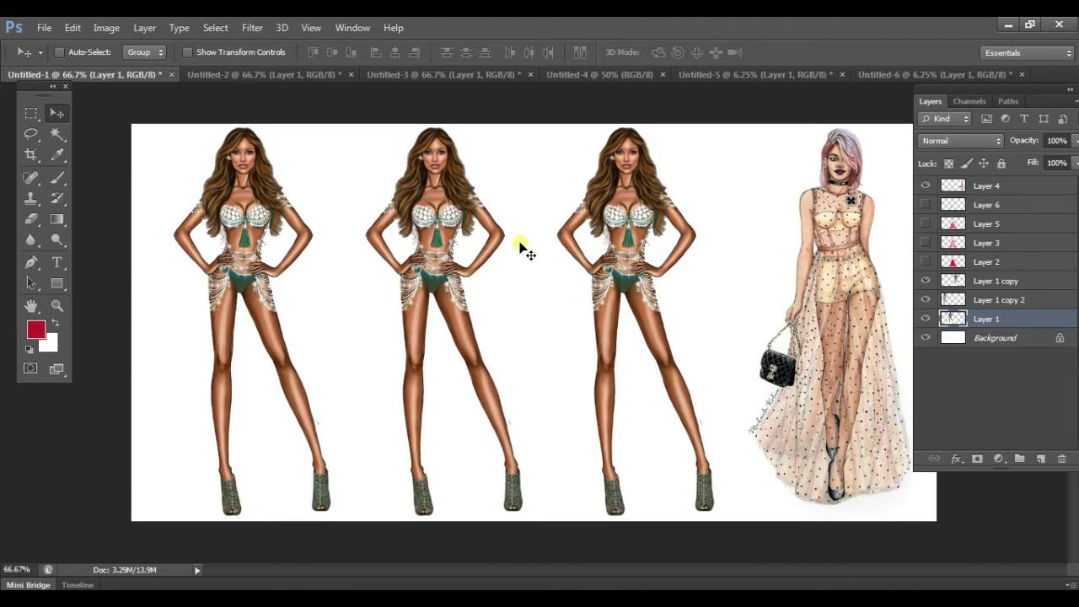
key("ctrl+plus")
key("ctrl+plus")
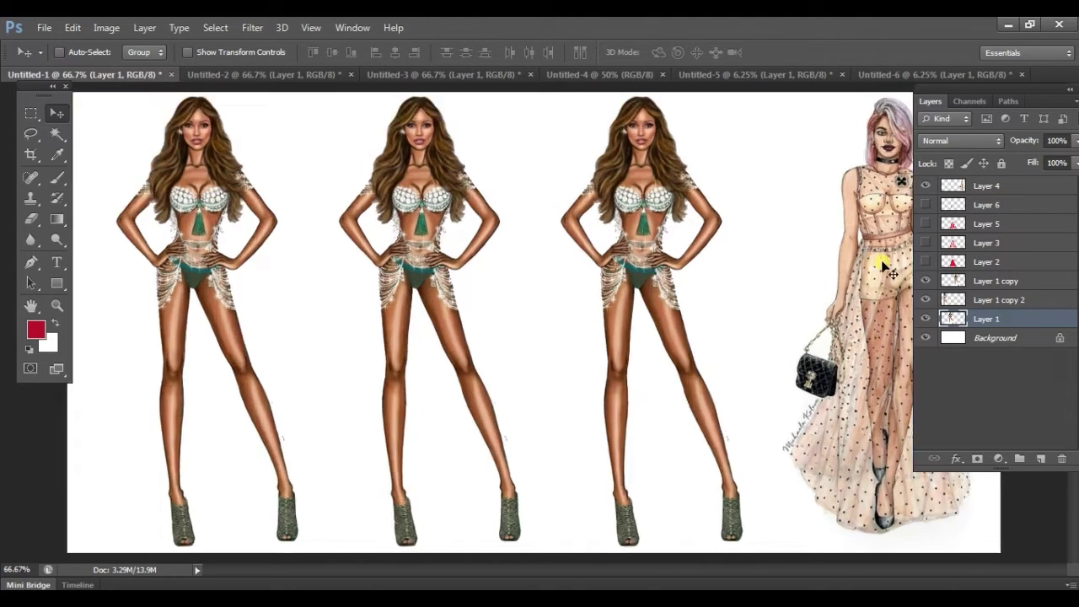
key("Tab")
key("ctrl+minus")
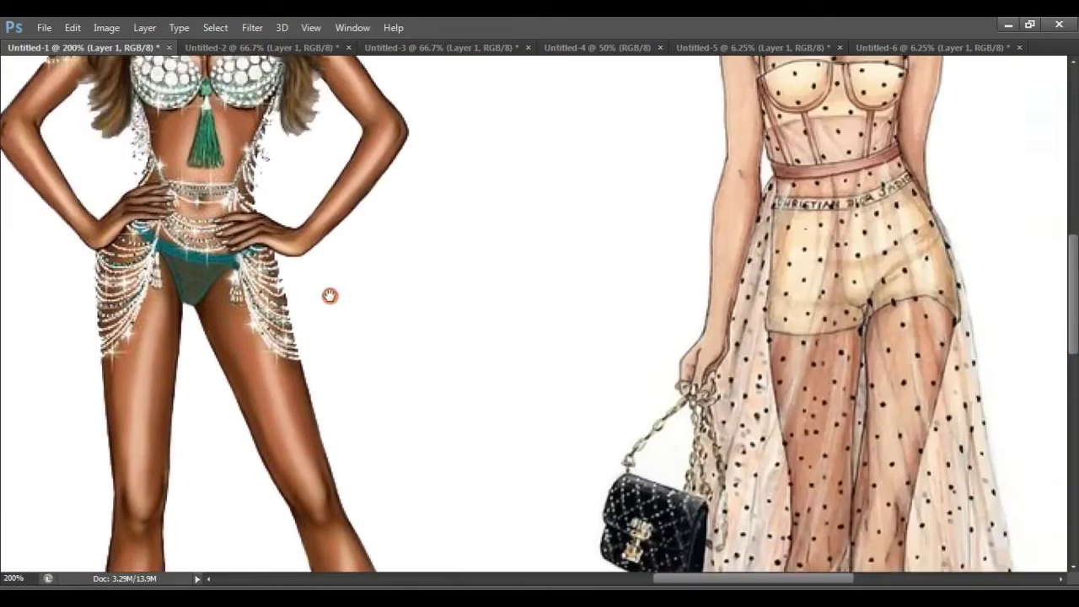
scroll(645, 258, "down", 5)
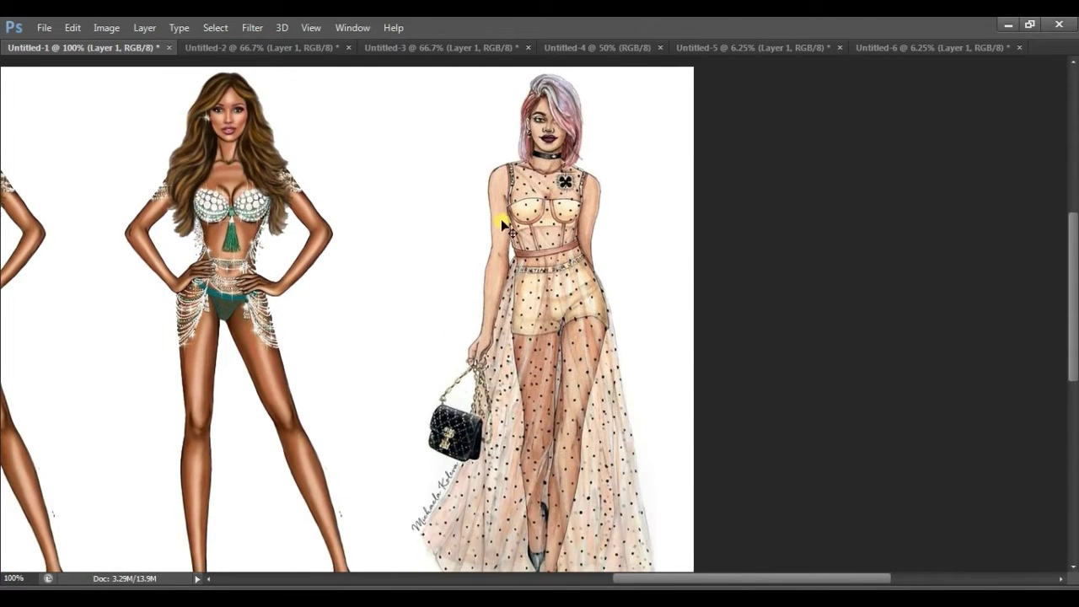
left_click_drag(598, 420, 597, 347)
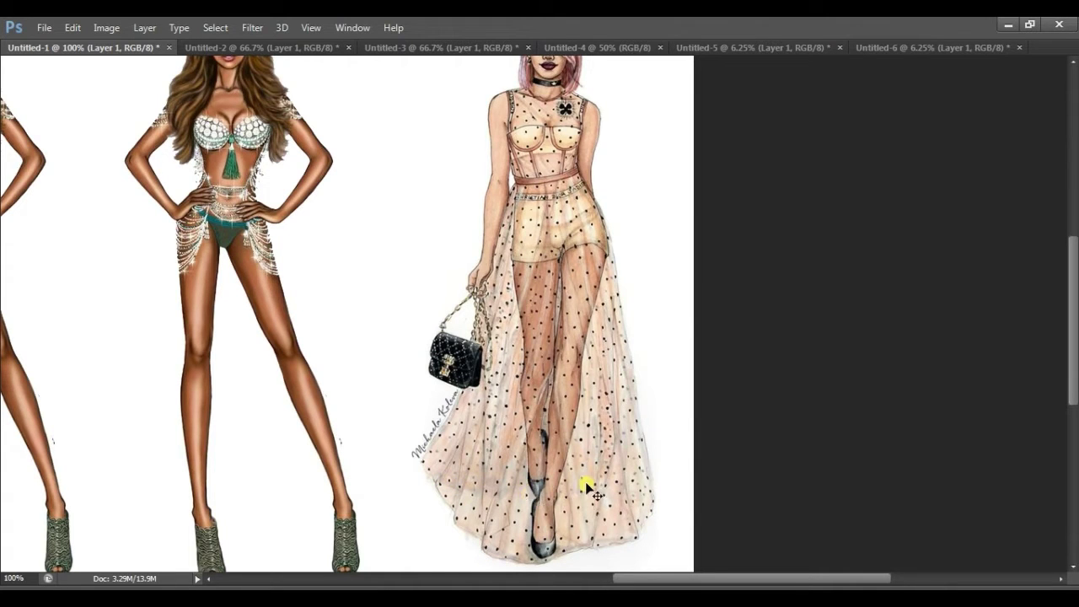
left_click_drag(501, 303, 879, 276)
left_click_drag(512, 262, 781, 256)
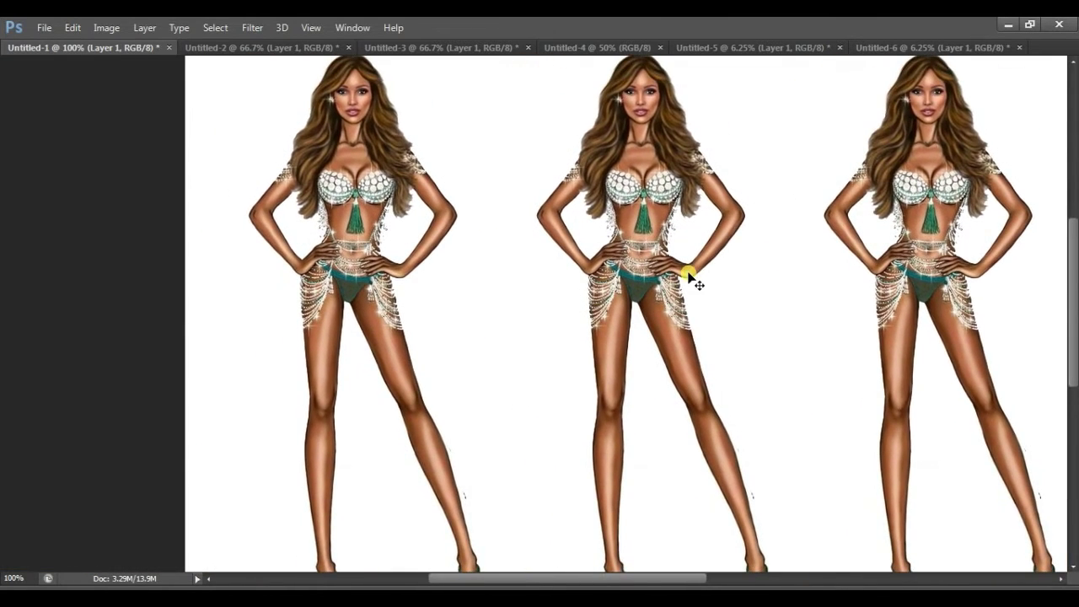
key("ctrl+minus")
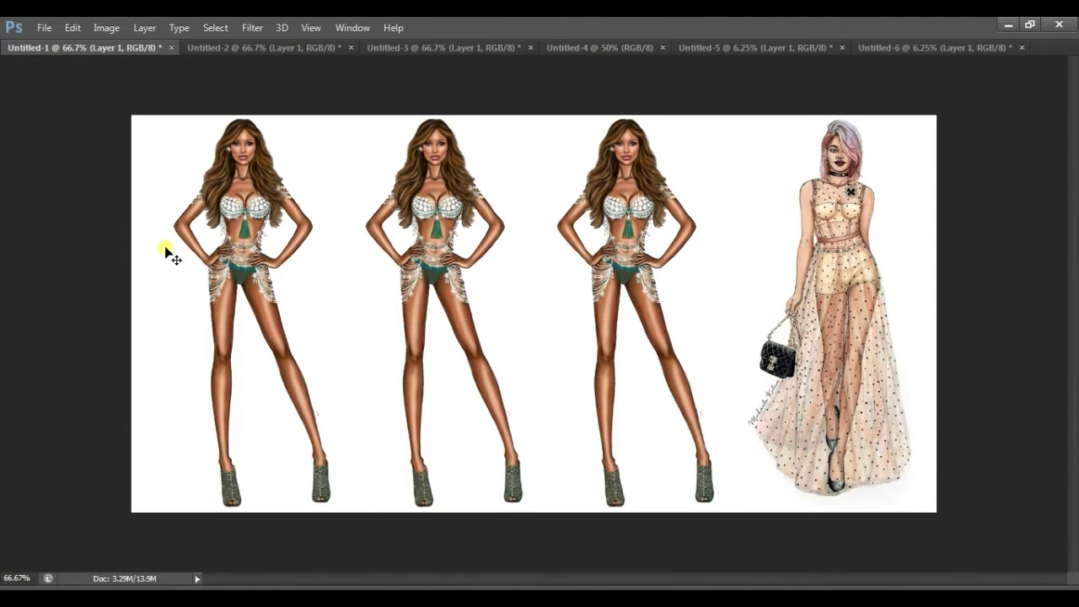
key("Tab")
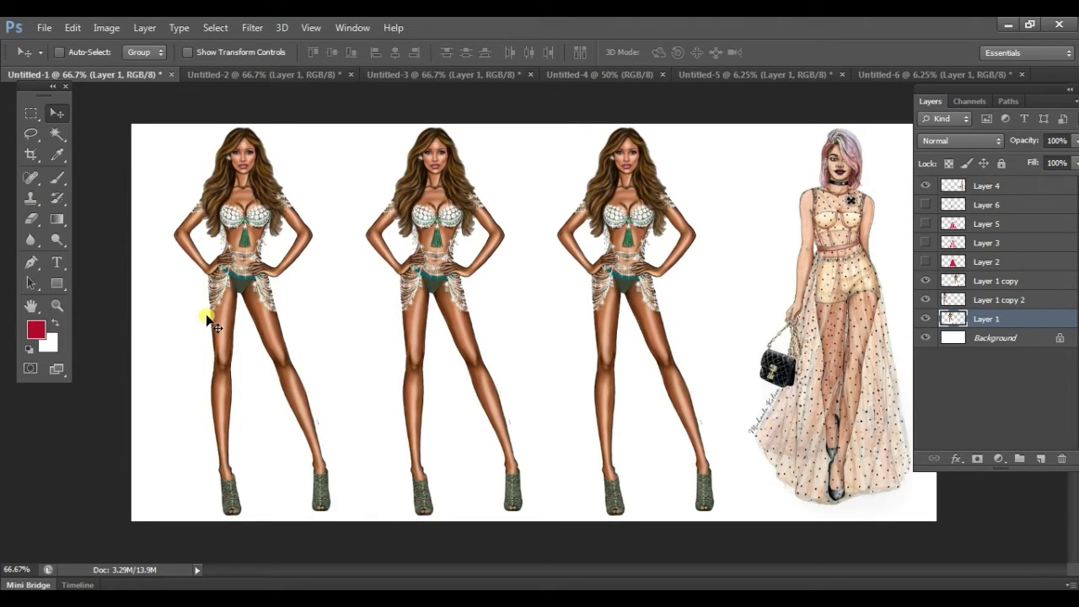
- Outline a floor-length flared skirt with a wavy hem as a Lasso selection on the leftmost figure, from waist to ankles
left_click(32, 134)
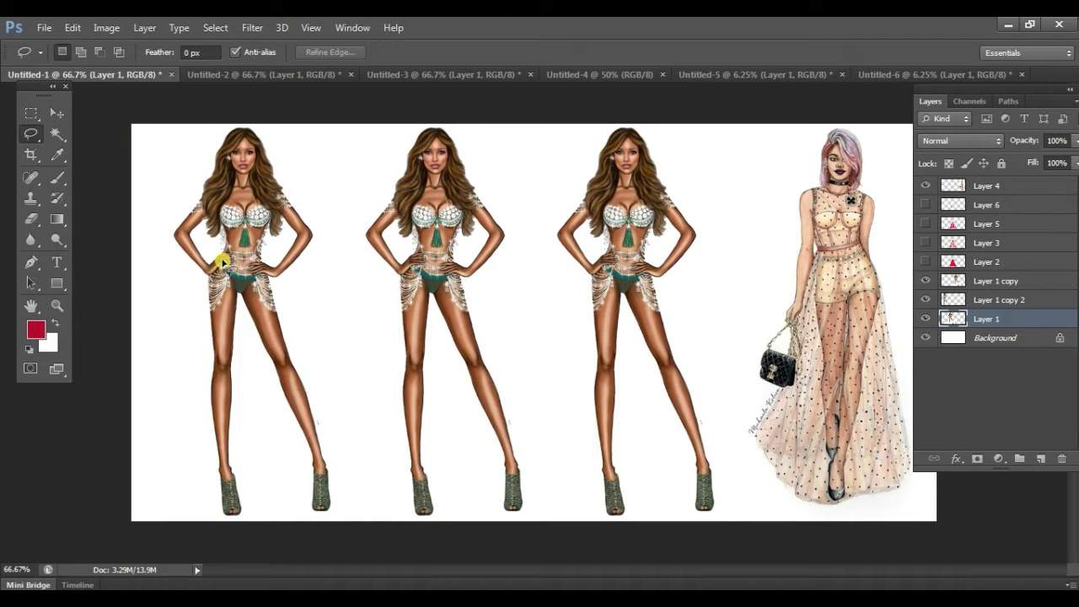
mouse_move(210, 274)
left_mouse_down()
mouse_move(195, 501)
mouse_move(335, 500)
mouse_move(350, 487)
mouse_move(337, 426)
mouse_move(268, 278)
left_mouse_up()
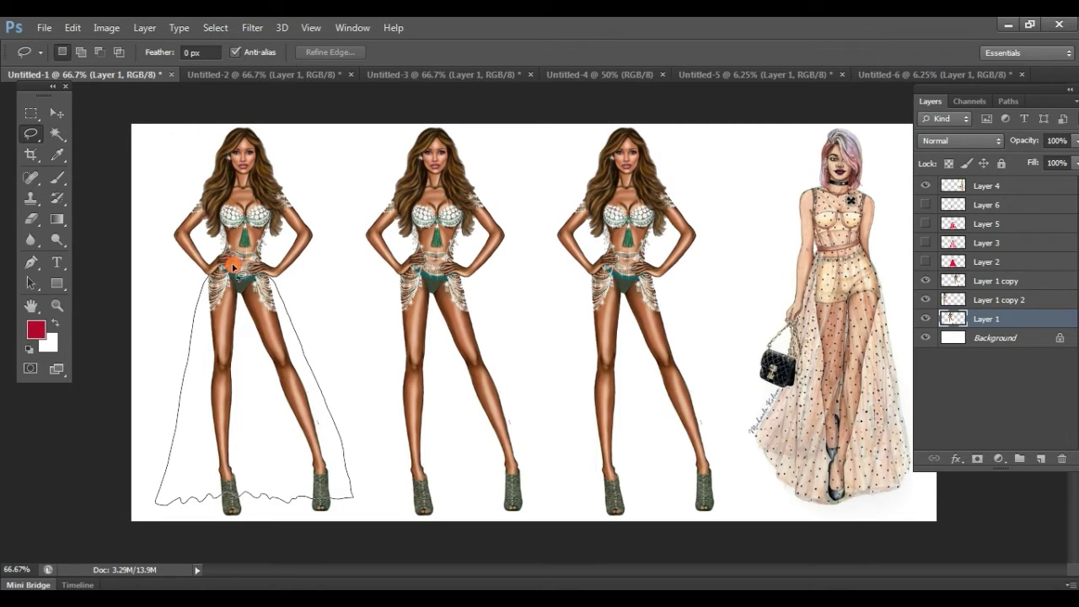
left_click_drag(218, 270, 215, 273)
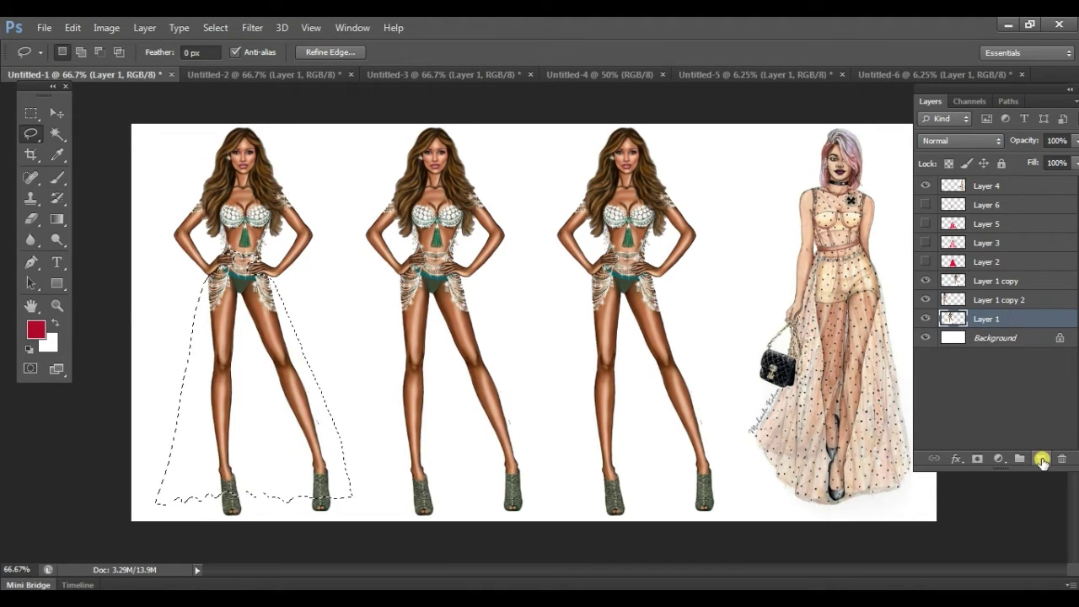
- Fill the skirt selection with crimson #b3082c on a new layer and place that layer above Layer 1 copy 2
left_click(1042, 460)
left_click(36, 332)
left_click(36, 332)
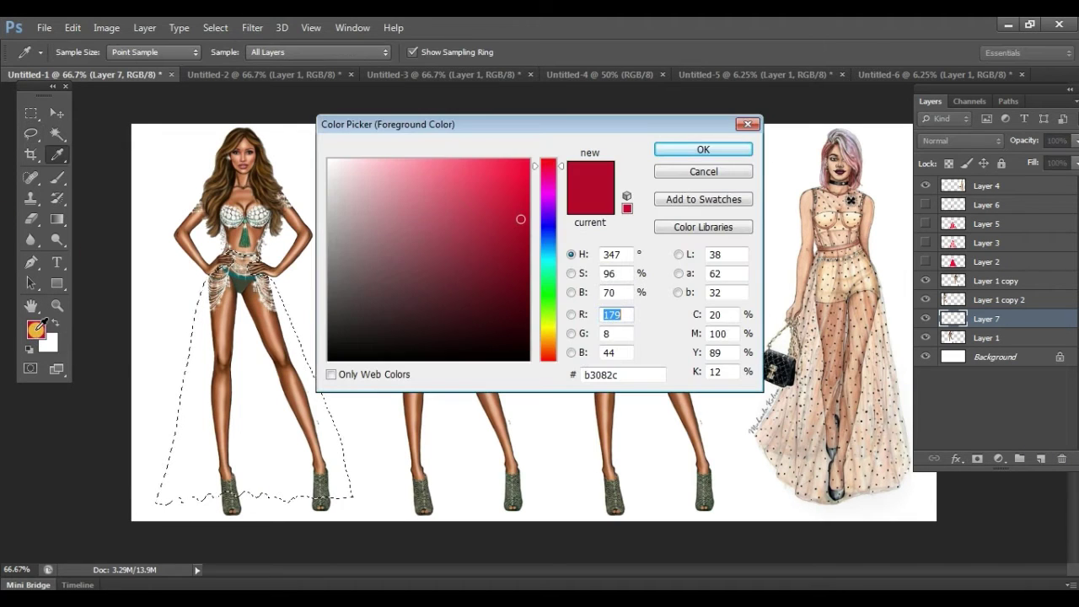
left_click(703, 149)
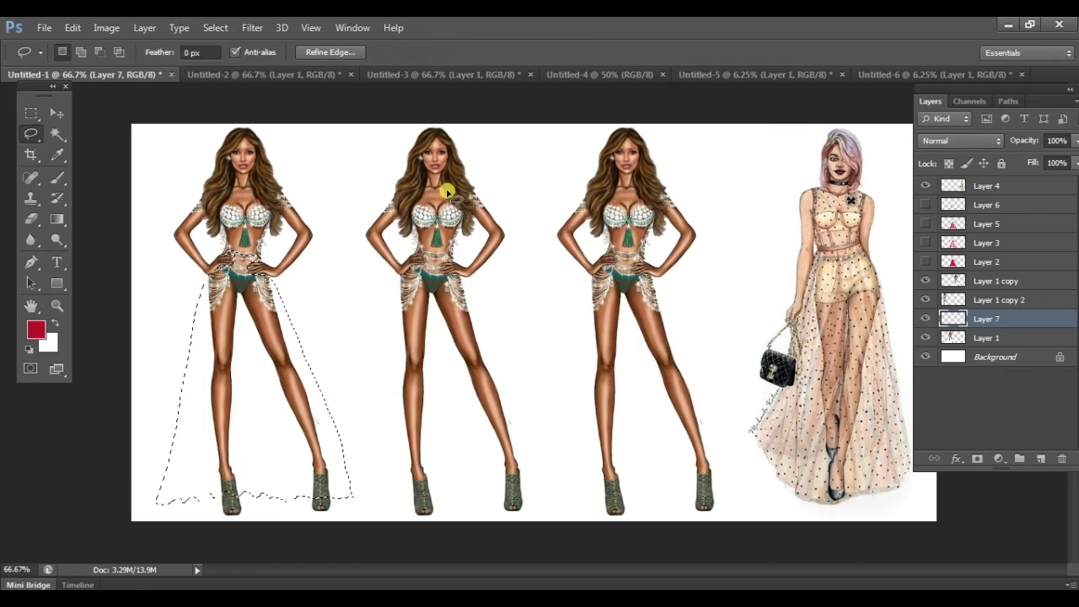
key("alt")
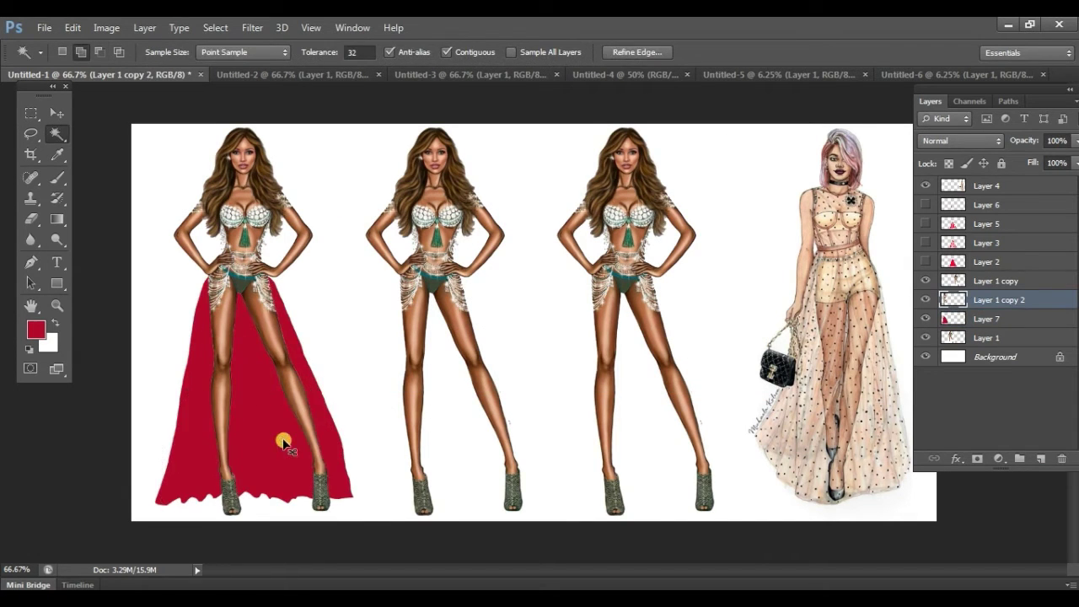
key("ctrl+d")
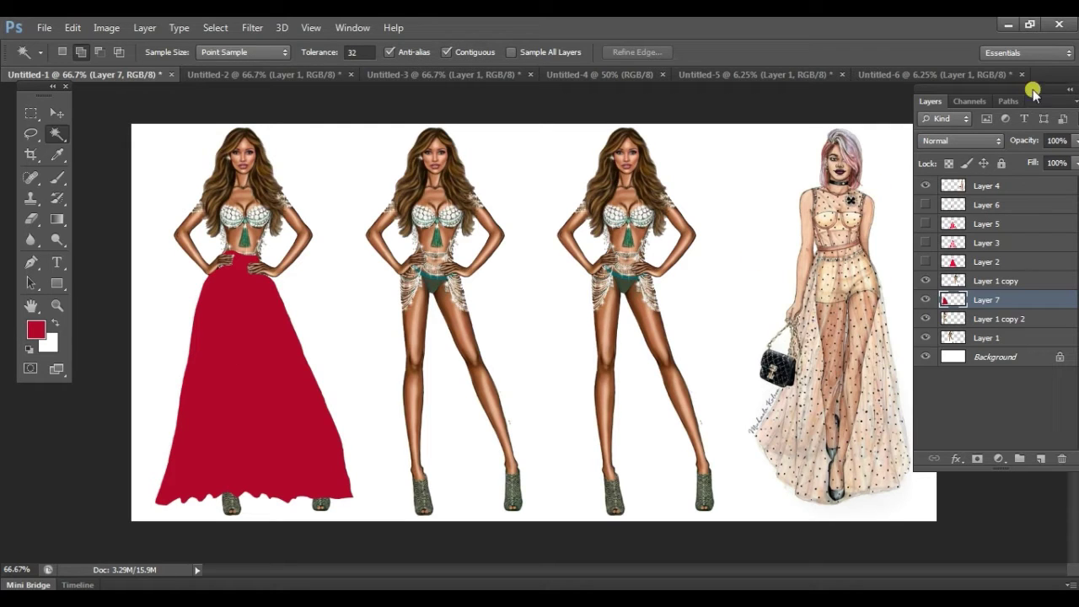
- Lower the opacity of the crimson skirt on Layer 7 to 53% so the legs show through
left_click_drag(1035, 97, 1000, 96)
left_click(1043, 137)
mouse_move(1010, 159)
left_mouse_down()
mouse_move(1017, 166)
mouse_move(999, 155)
mouse_move(985, 162)
mouse_move(1018, 158)
left_mouse_up()
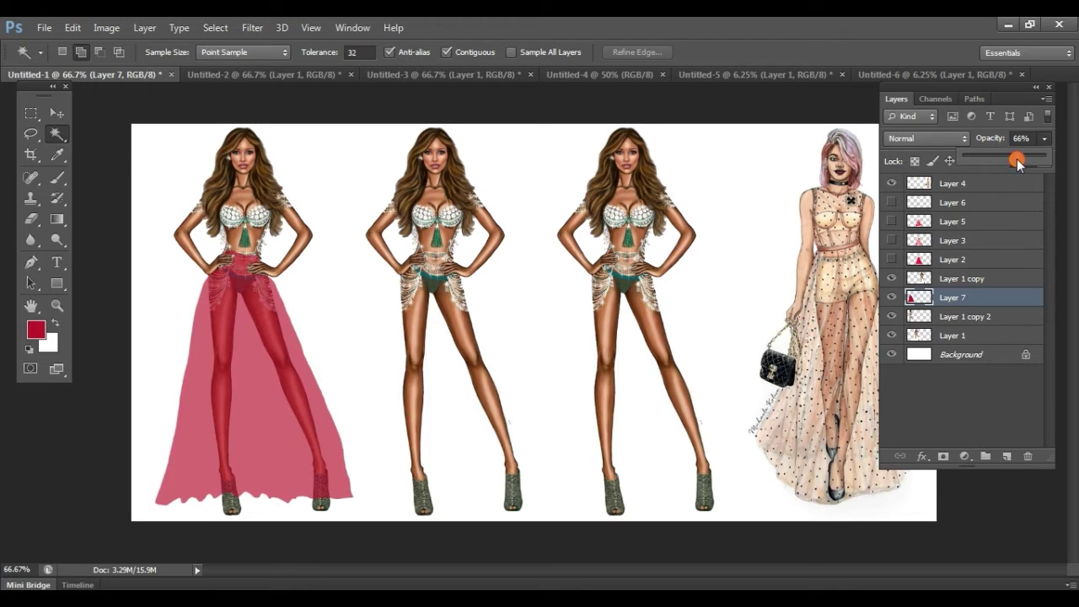
left_click(56, 112)
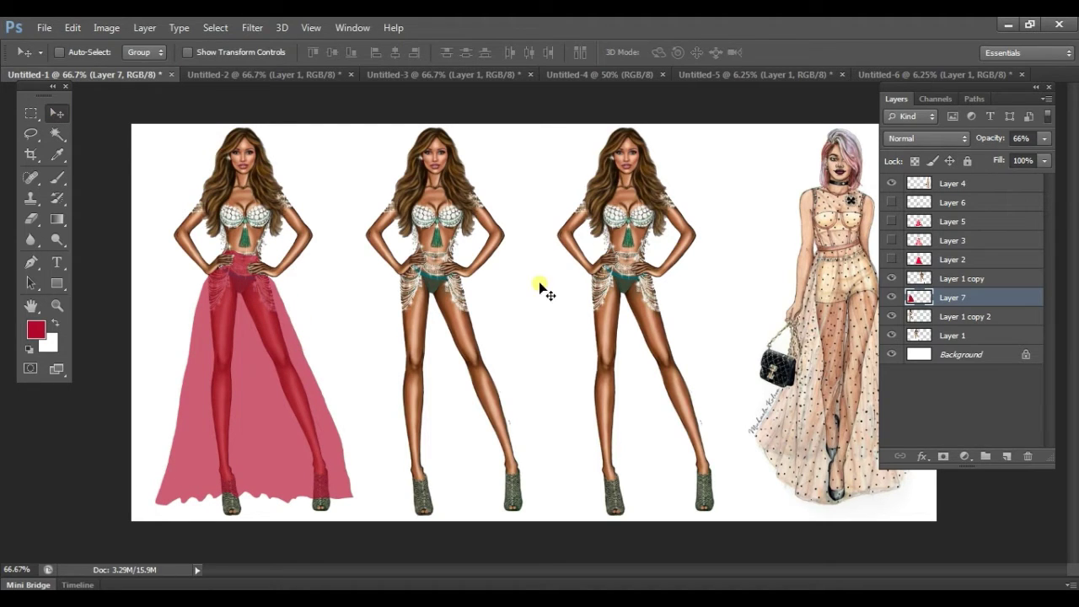
left_click(1045, 139)
left_click_drag(1020, 157, 1010, 157)
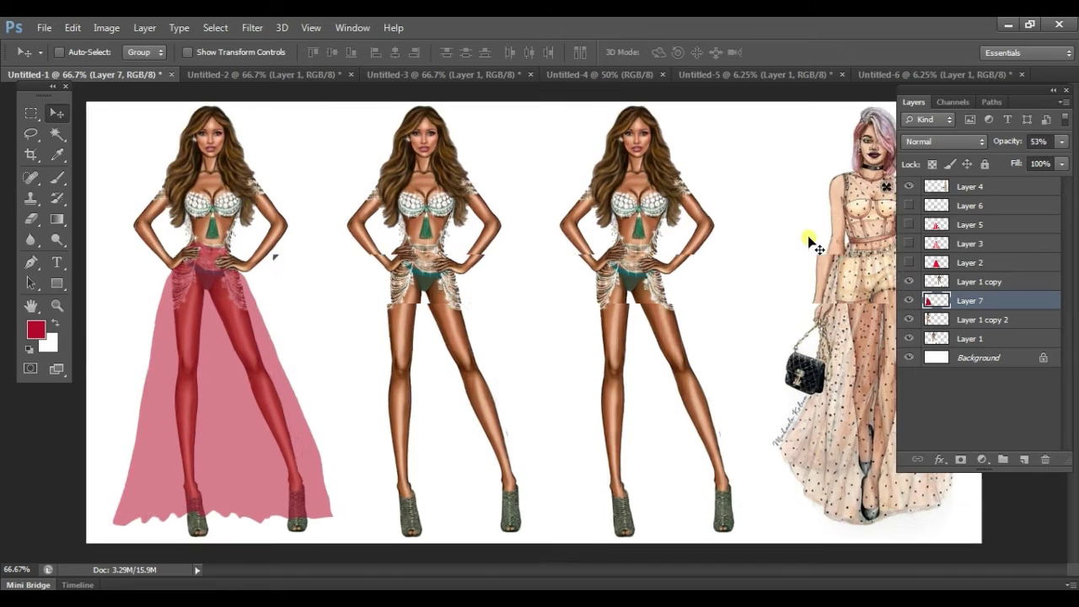
- Duplicate the translucent skirt layer, Layer 7, and set the copy's opacity to 48%
key("ctrl+plus")
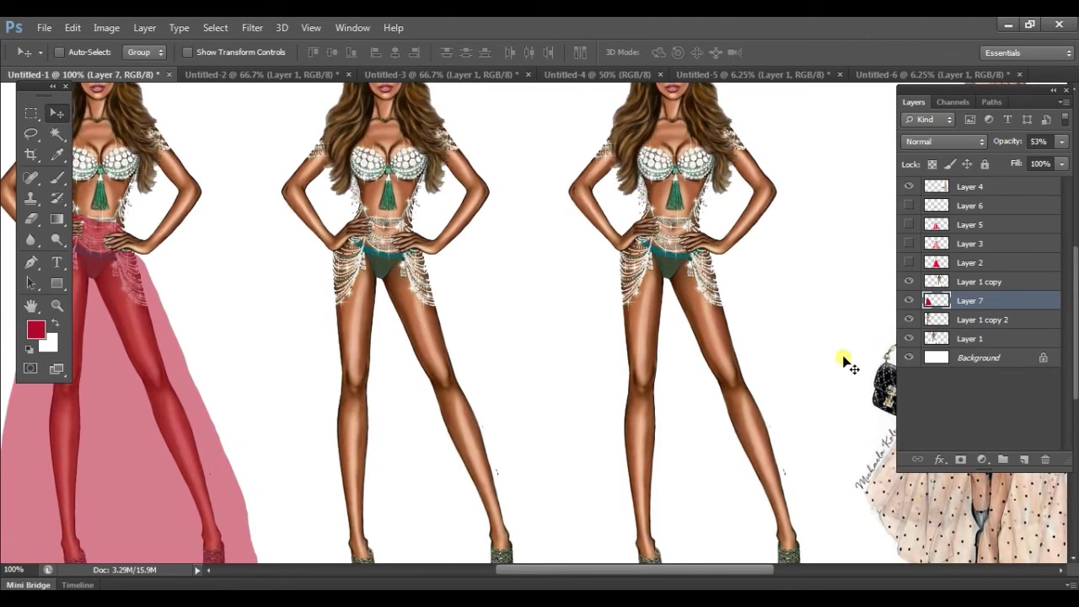
left_click_drag(855, 312, 448, 244)
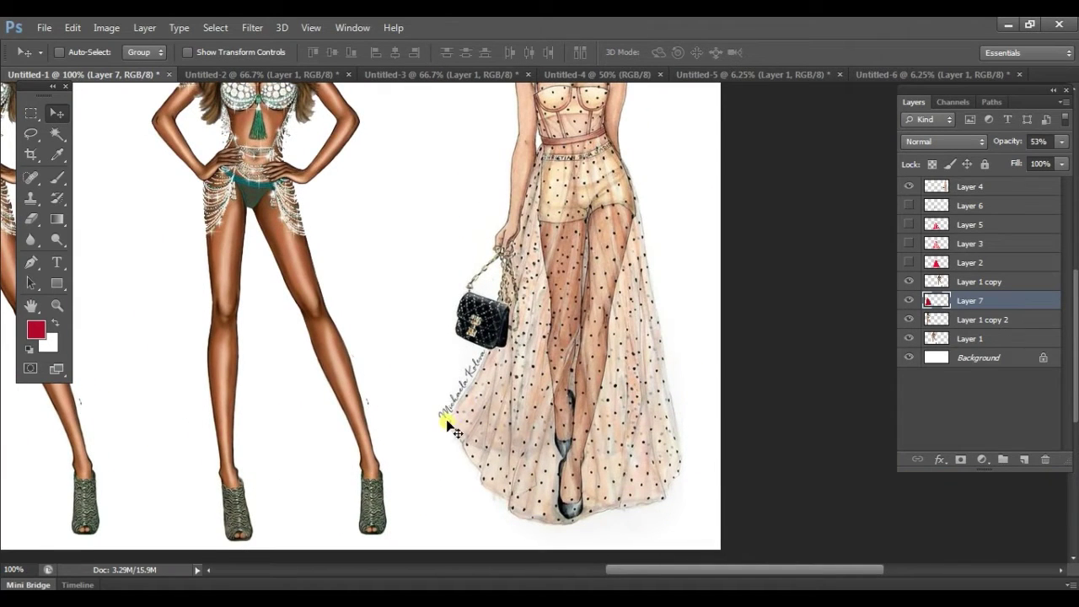
left_click_drag(443, 220, 679, 287)
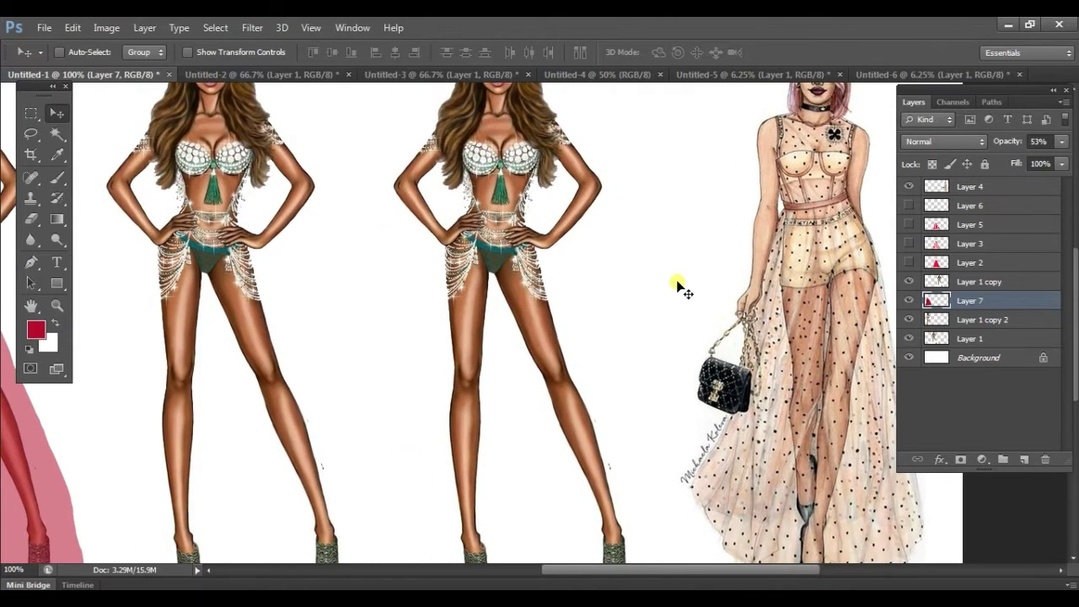
key("ctrl+minus")
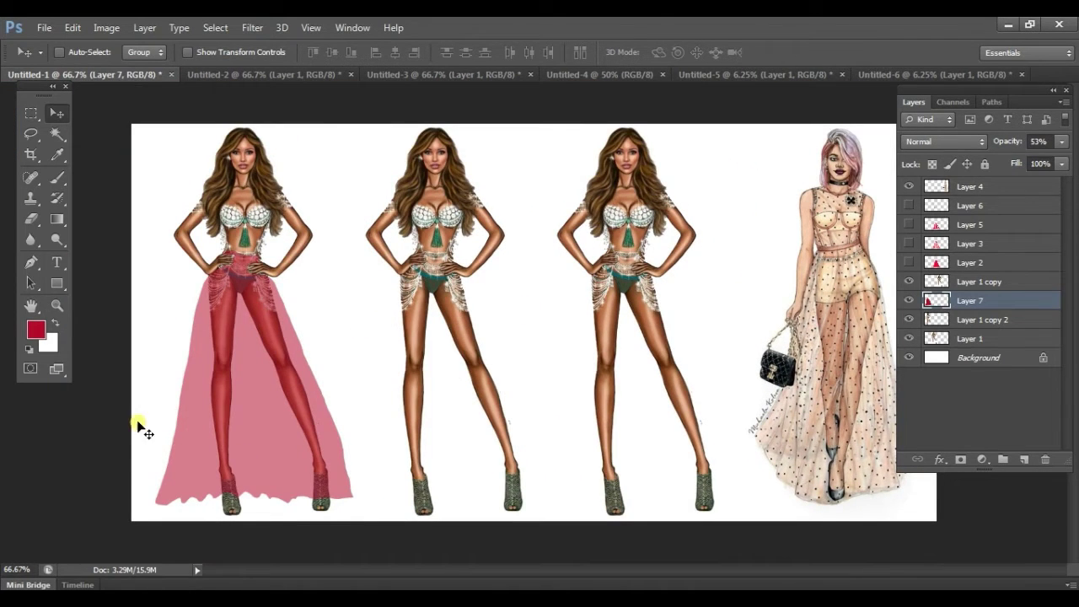
right_click(280, 361)
left_click(274, 374)
key("ctrl+j")
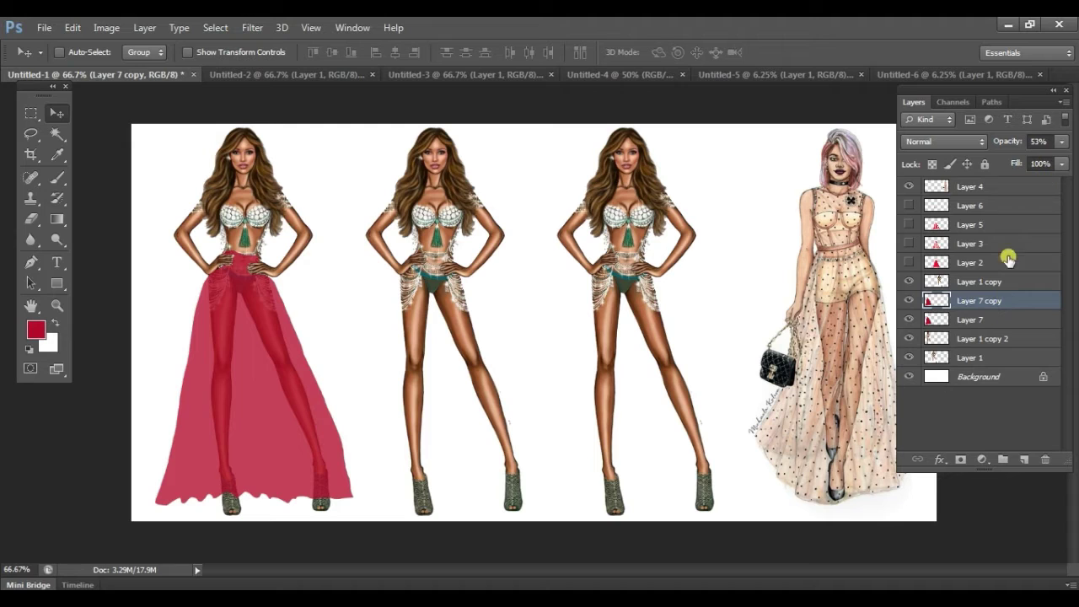
left_click(1061, 142)
left_click_drag(1020, 159, 1023, 159)
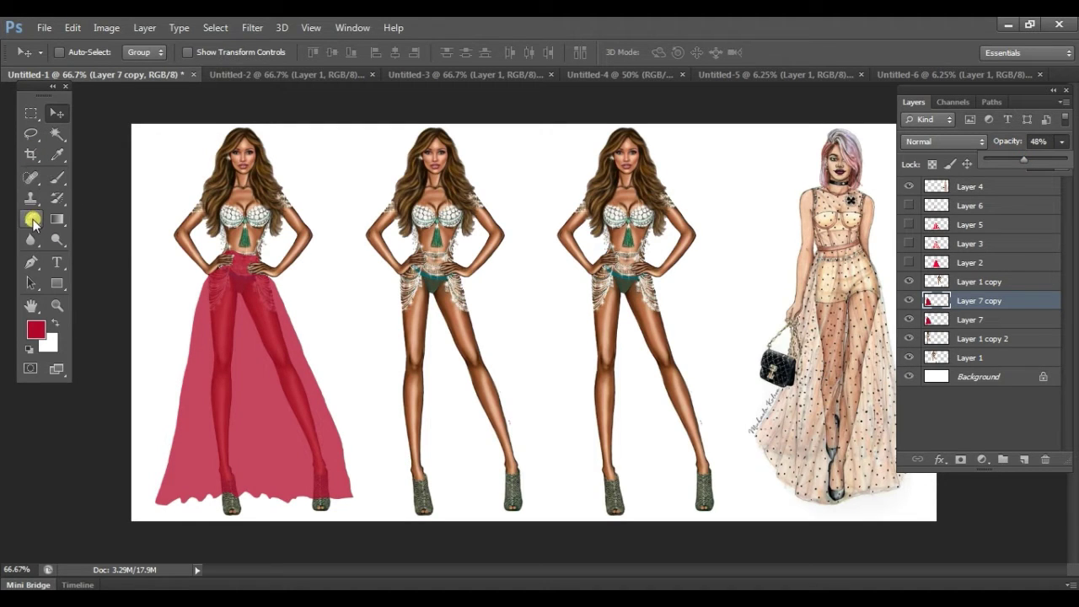
- Try erasing folds over the legs on the duplicated skirt layer using the Eraser tool at 100% opacity
left_click(32, 220)
left_click(94, 221)
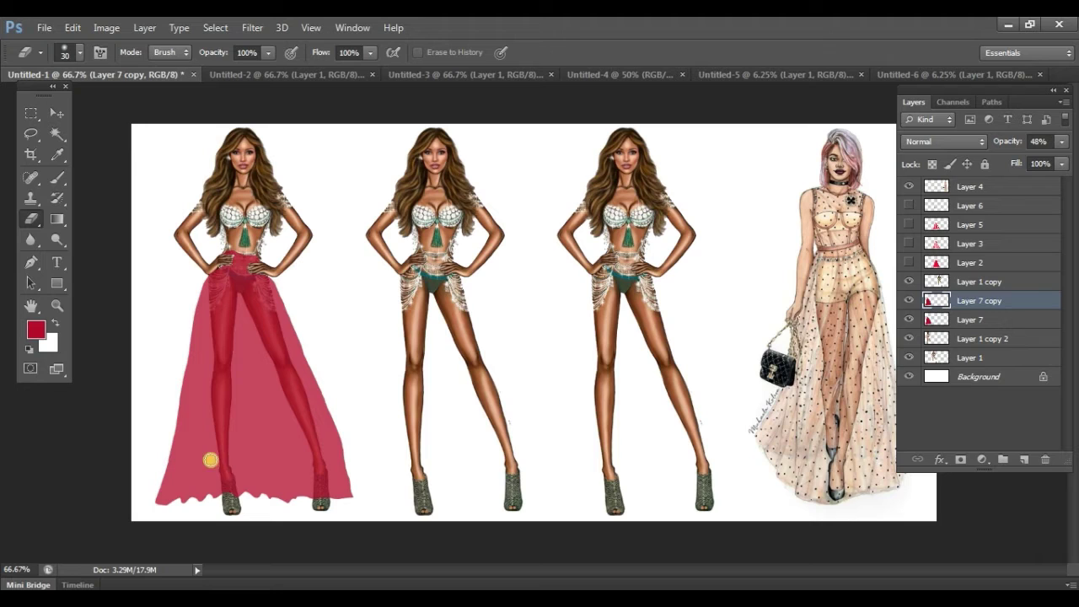
mouse_move(222, 480)
left_mouse_down()
mouse_move(219, 373)
mouse_move(227, 488)
mouse_move(222, 303)
mouse_move(221, 393)
mouse_move(235, 445)
left_mouse_up()
mouse_move(307, 404)
left_mouse_down()
mouse_move(322, 485)
mouse_move(265, 316)
left_mouse_up()
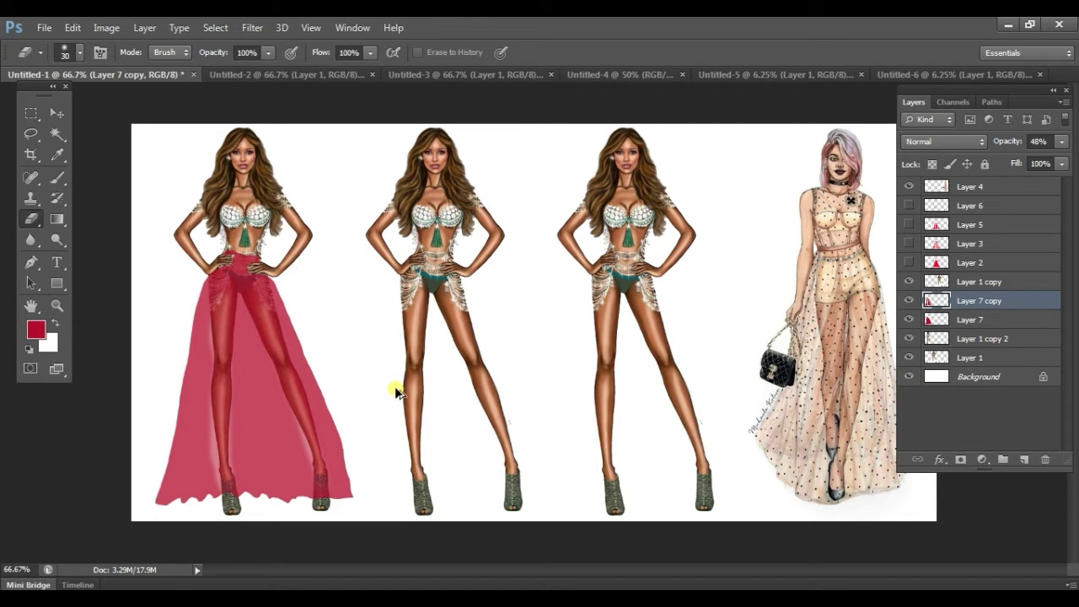
key("ctrl+z")
- Set the Eraser tool's opacity to 21%, keeping the soft 30 px brush
left_click_drag(268, 52, 254, 75)
left_click(78, 53)
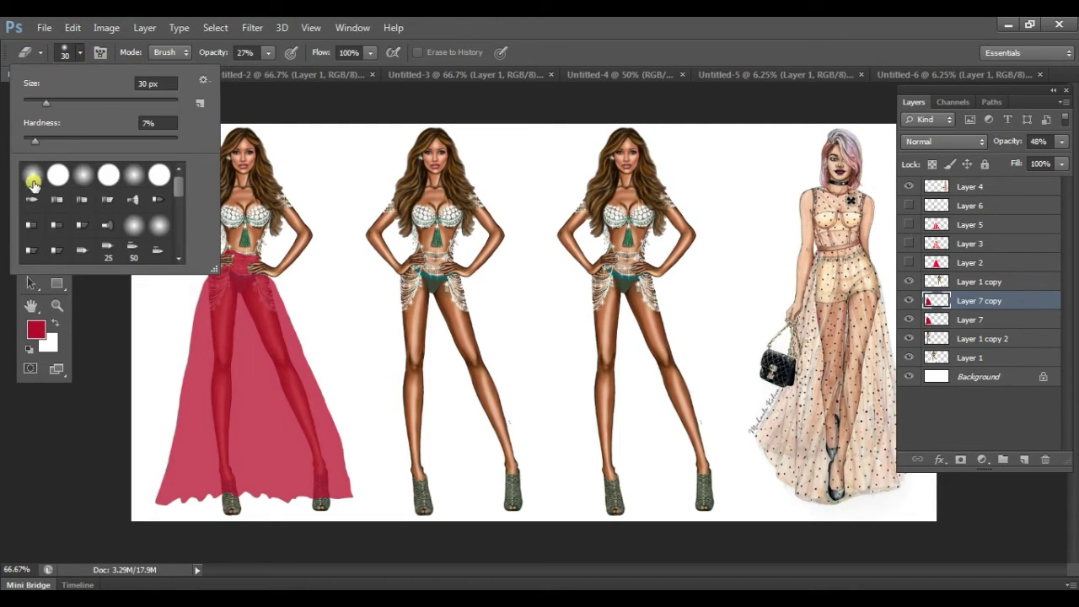
left_click(592, 26)
left_click(271, 53)
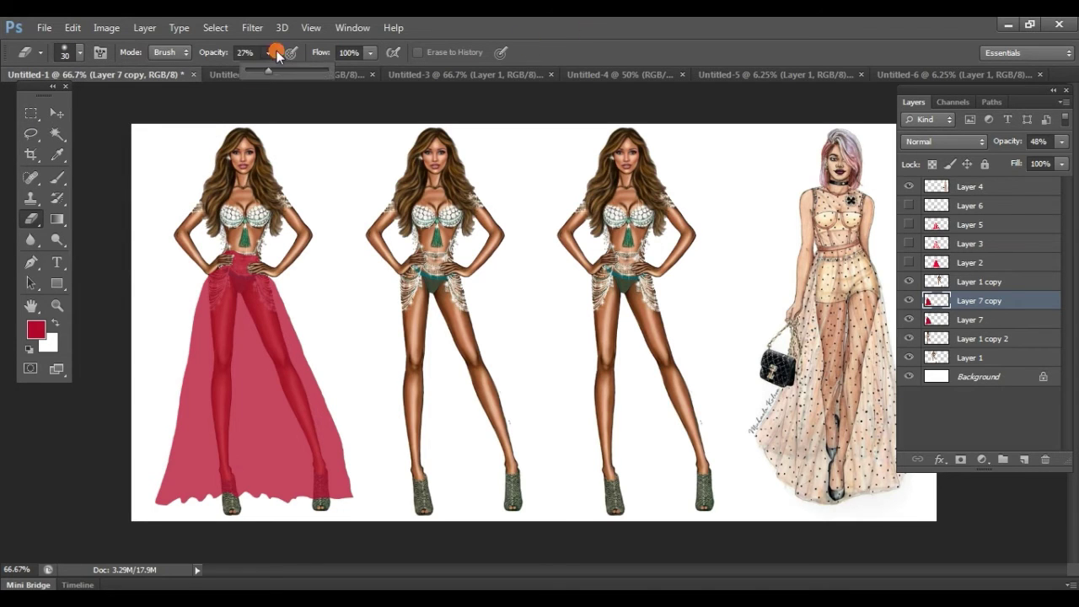
left_click(559, 29)
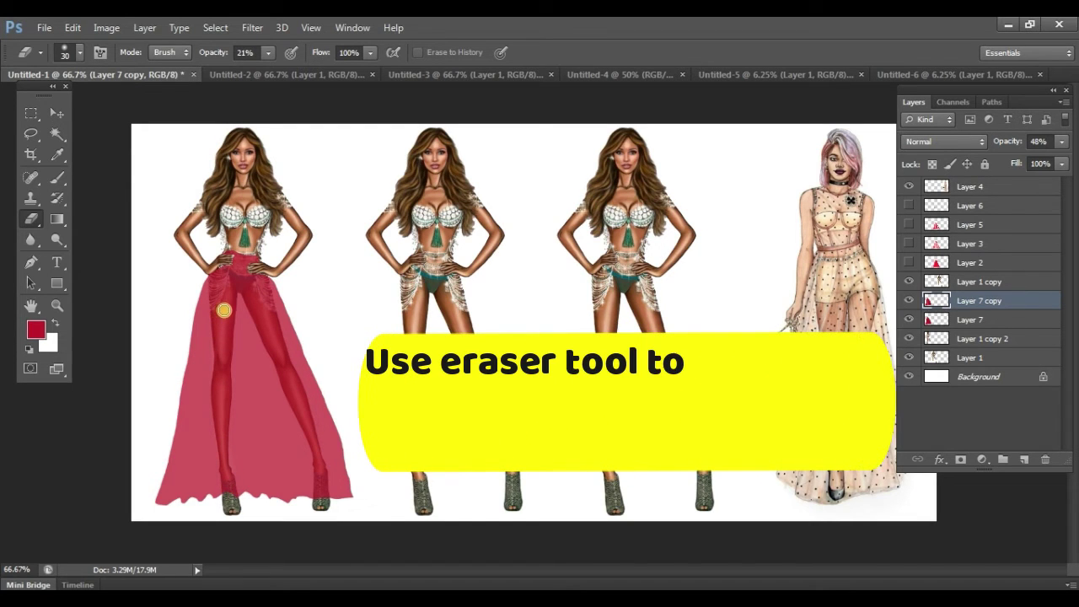
- Erase faint vertical fold lines through the skirt on Layer 7 copy, reducing the eraser brush to 10 px for finer strokes
mouse_move(317, 483)
left_mouse_down()
mouse_move(297, 393)
mouse_move(258, 300)
mouse_move(315, 442)
left_mouse_up()
left_click_drag(322, 491, 297, 425)
key("bracketleft")
key("bracketleft")
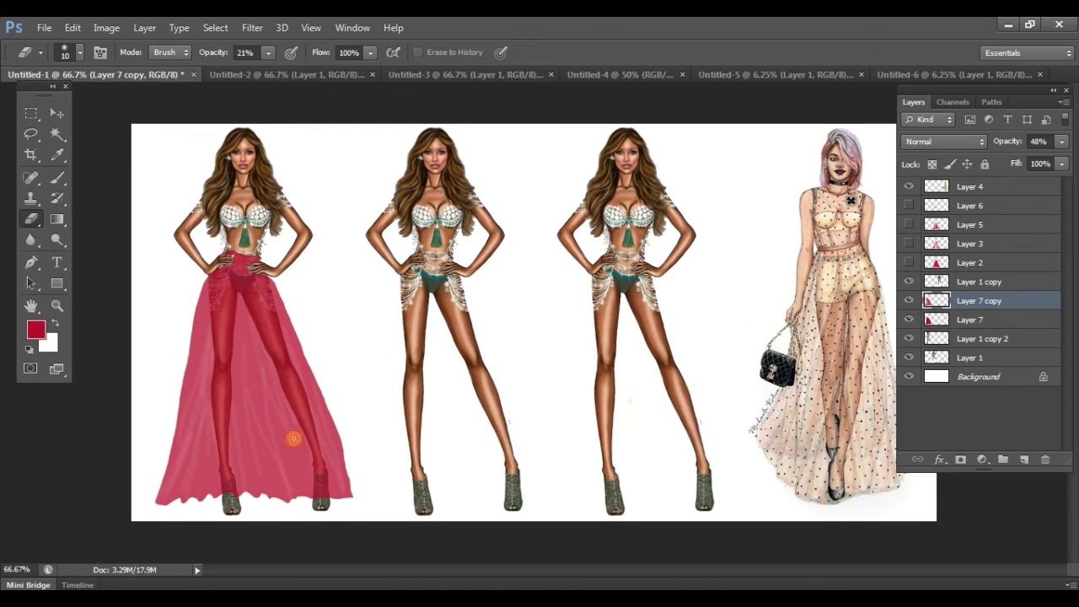
mouse_move(290, 417)
left_mouse_down()
mouse_move(279, 354)
mouse_move(286, 463)
mouse_move(284, 396)
left_mouse_up()
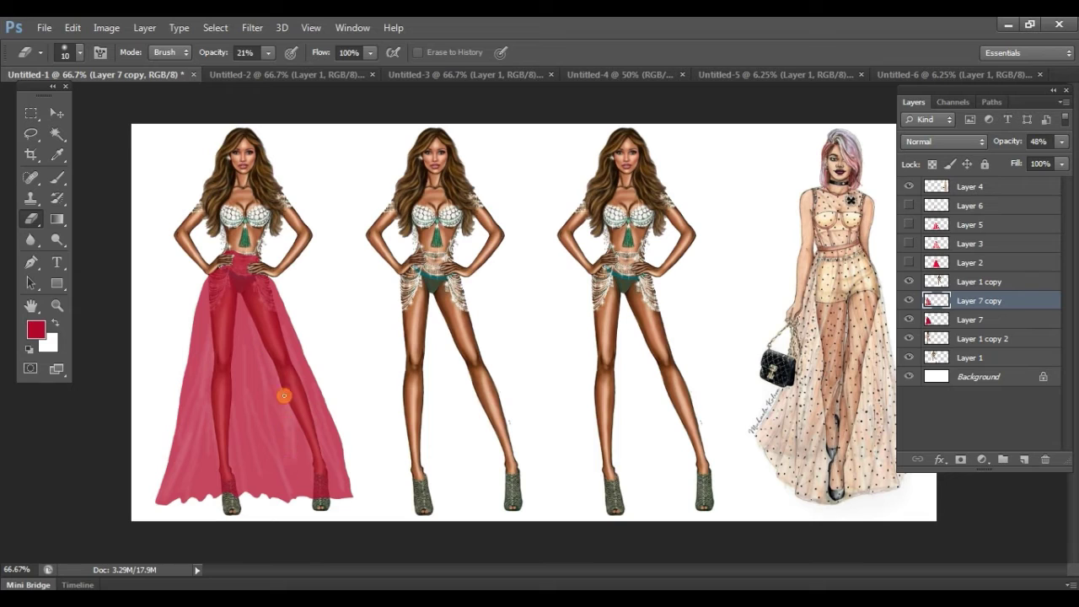
- Check the folds with Layer 7 briefly hidden, erase more fold lines between the legs, and duplicate Layer 7 copy
left_click(906, 320)
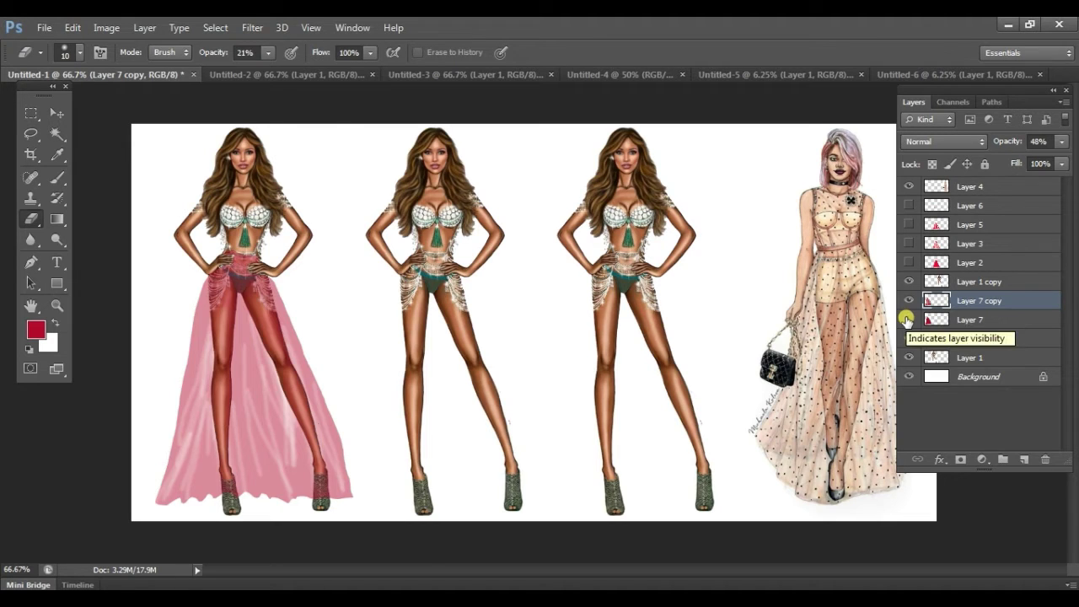
left_click(907, 319)
mouse_move(295, 439)
left_mouse_down()
mouse_move(211, 405)
mouse_move(215, 384)
mouse_move(209, 451)
left_mouse_up()
mouse_move(241, 384)
left_mouse_down()
mouse_move(222, 322)
mouse_move(225, 372)
left_mouse_up()
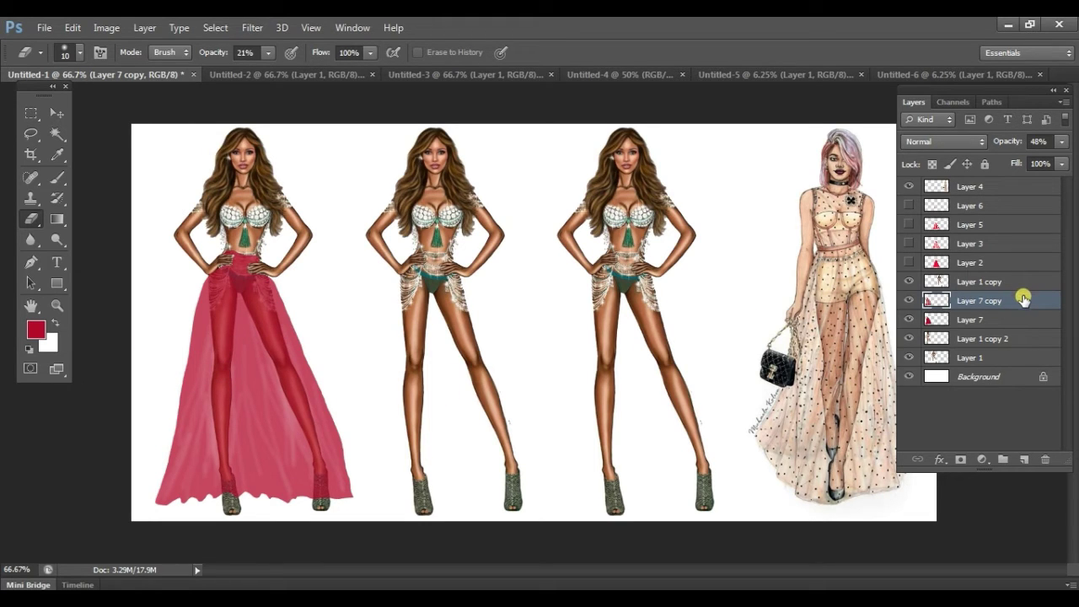
key("ctrl+j")
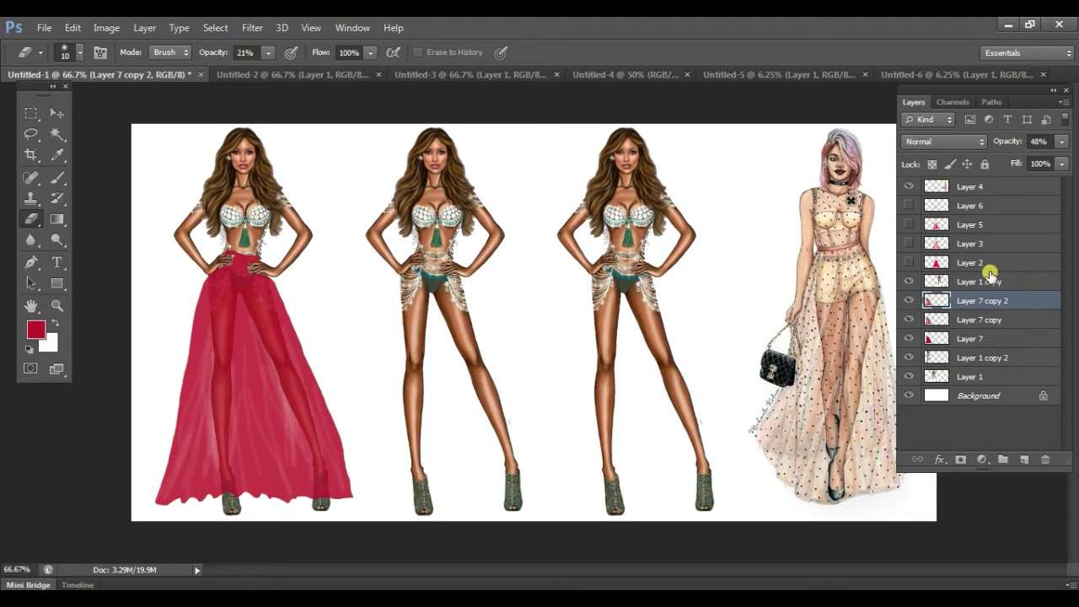
- Set the opacity of Layer 7 copy 2 to 18% and add a new layer above it for brush work
left_click_drag(1061, 141, 997, 160)
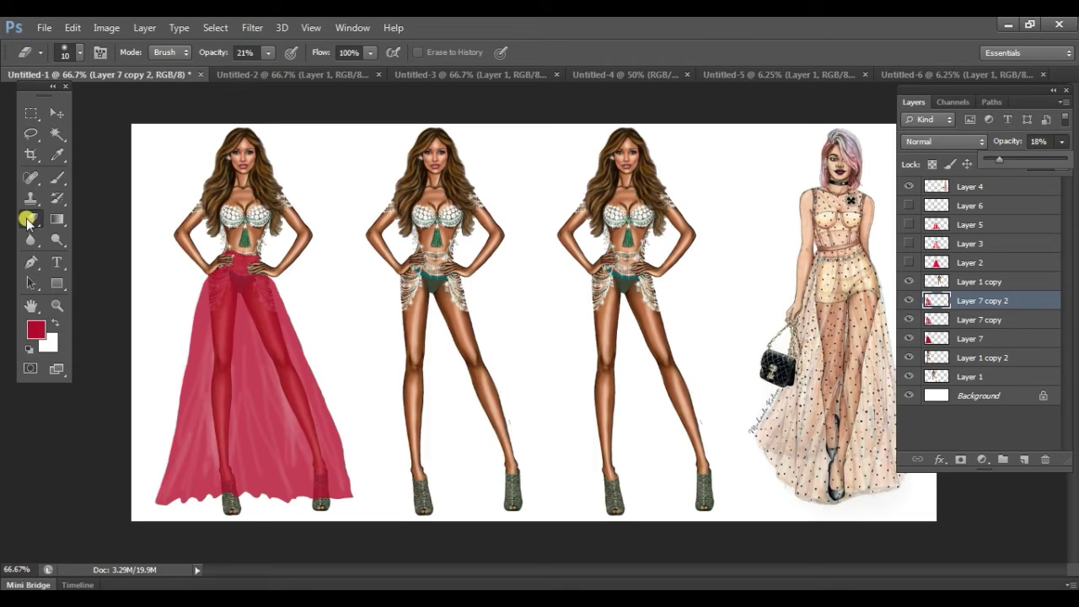
left_click(61, 177)
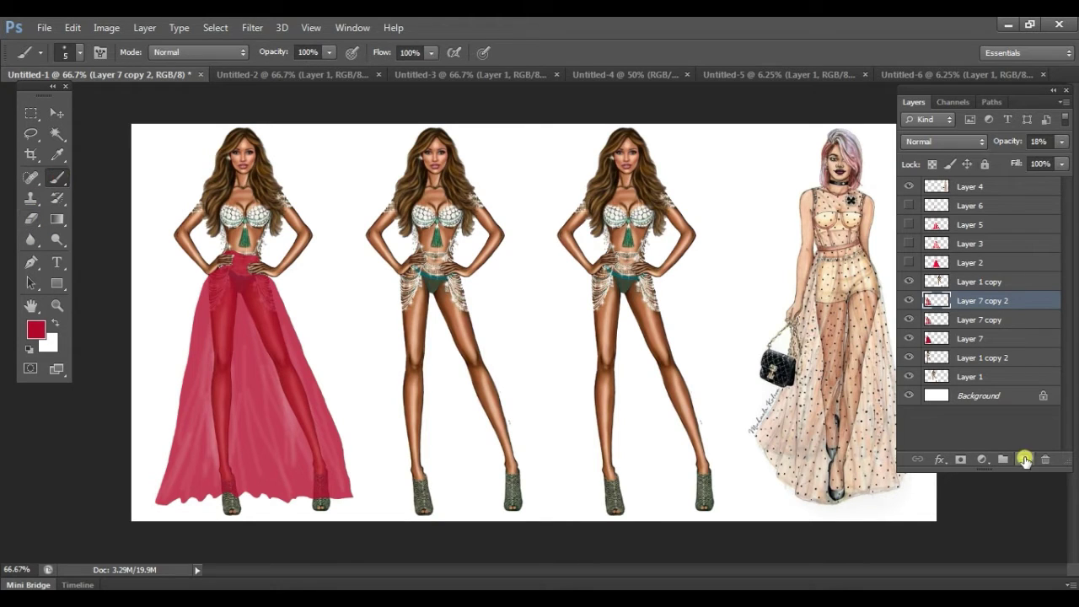
left_click(1023, 459)
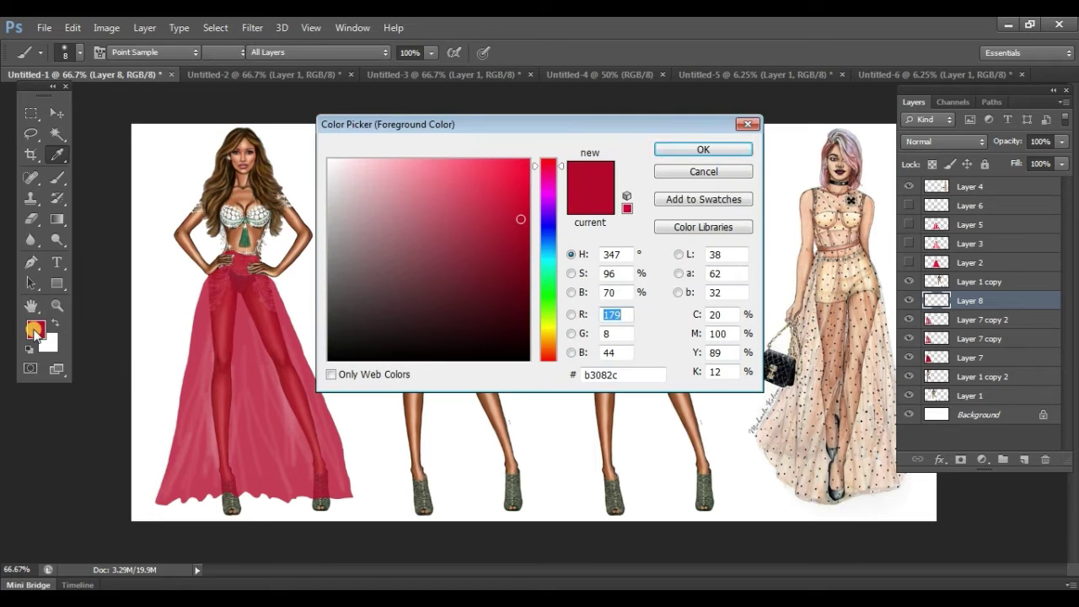
- Set the foreground colour to dark red 8b021f and paint fold shadows down the skirt with the Brush at 44% opacity
left_click(35, 330)
left_click(524, 249)
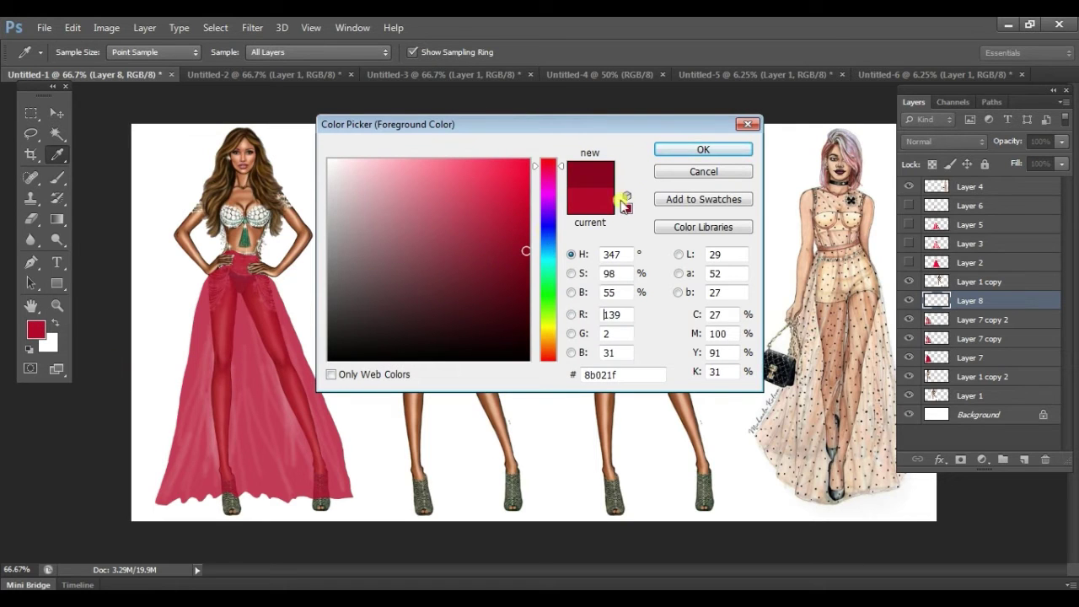
left_click(710, 153)
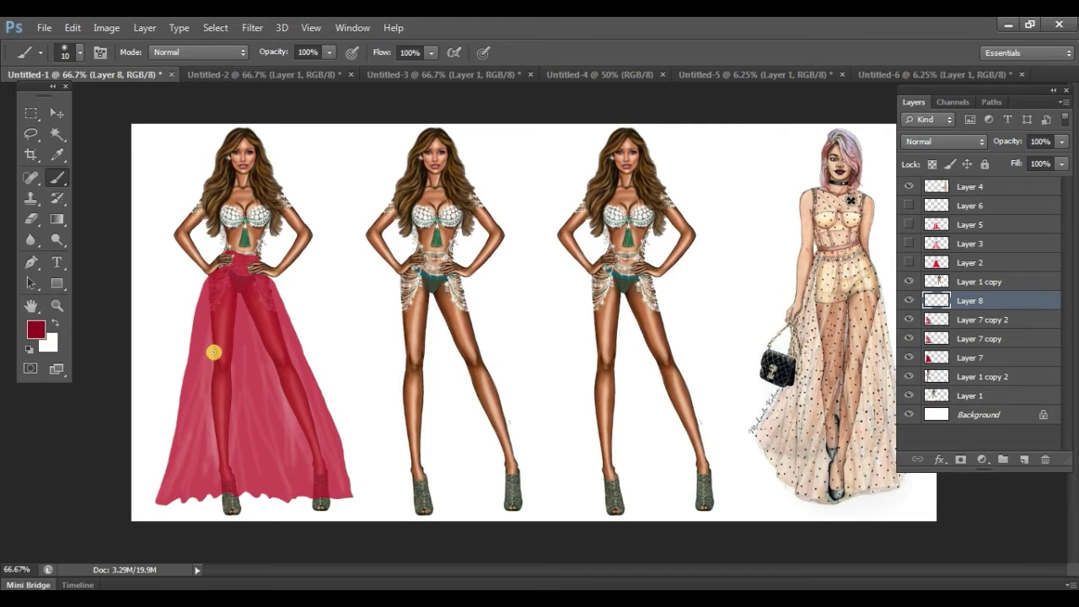
left_click(328, 51)
left_click_drag(321, 70, 284, 70)
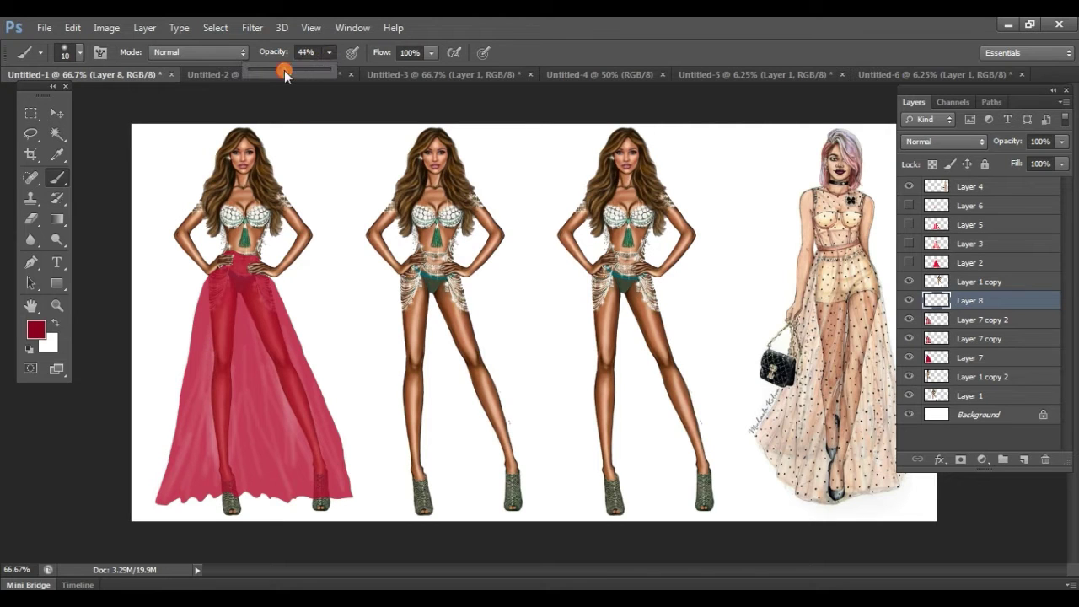
mouse_move(211, 358)
left_mouse_down()
mouse_move(216, 390)
mouse_move(295, 463)
left_mouse_up()
- Give Layer 8 a drop shadow with 14% spread and 18 px size, and lower the layer's opacity to 27%
left_click(1061, 141)
left_click_drag(1054, 166, 1027, 166)
left_click(942, 458)
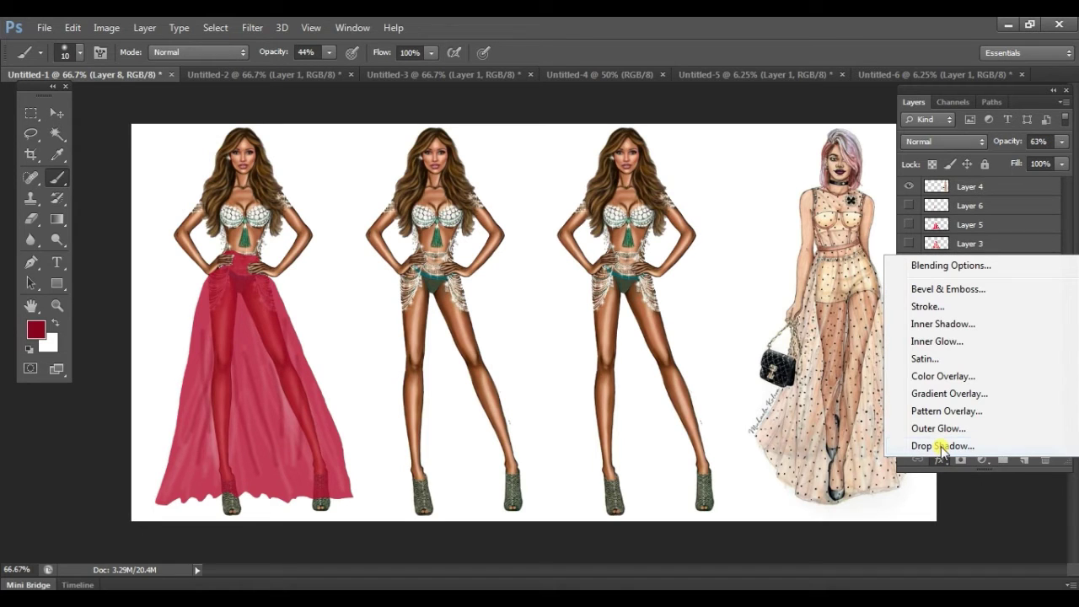
left_click(941, 447)
mouse_move(842, 233)
left_mouse_down()
mouse_move(885, 237)
mouse_move(859, 251)
mouse_move(875, 230)
mouse_move(858, 235)
left_mouse_up()
left_click(1064, 119)
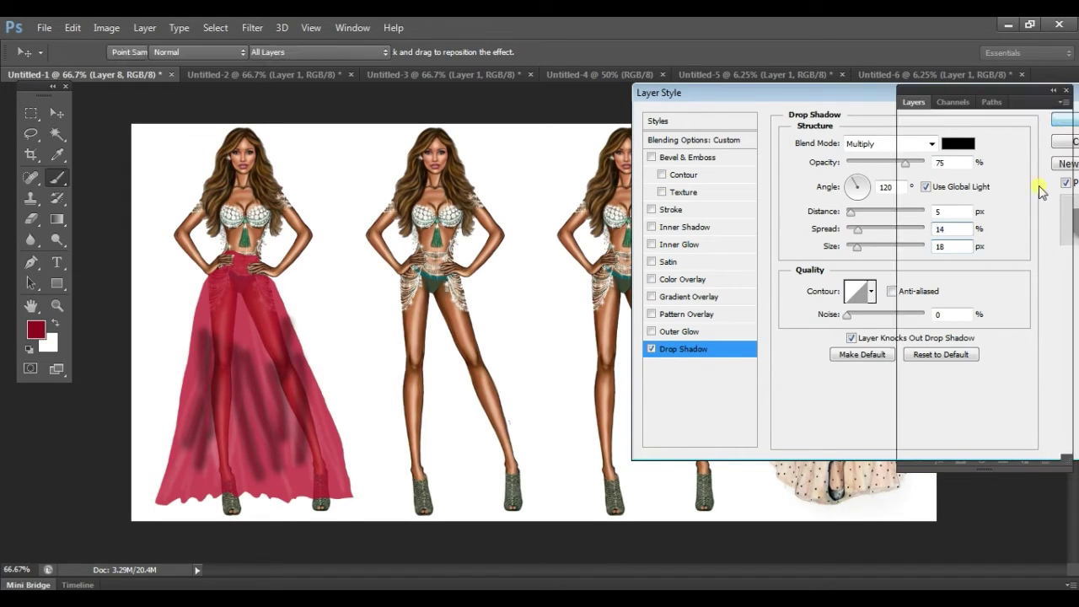
left_click_drag(1062, 150, 1009, 165)
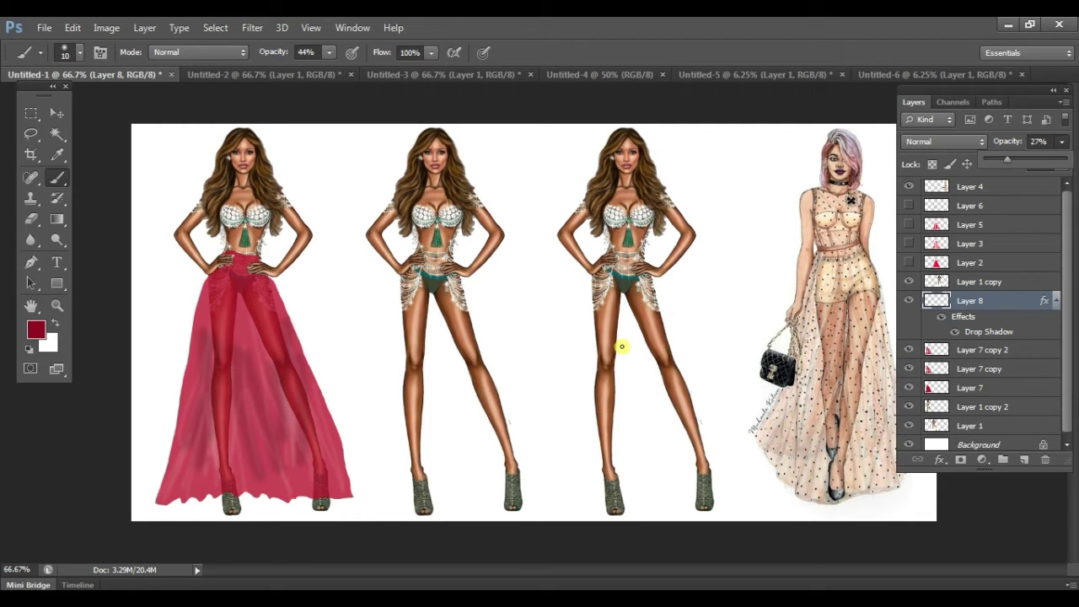
- Stretch the fold shadows on Layer 8 upward to 127.78% height and apply the transformation
key("ctrl+t")
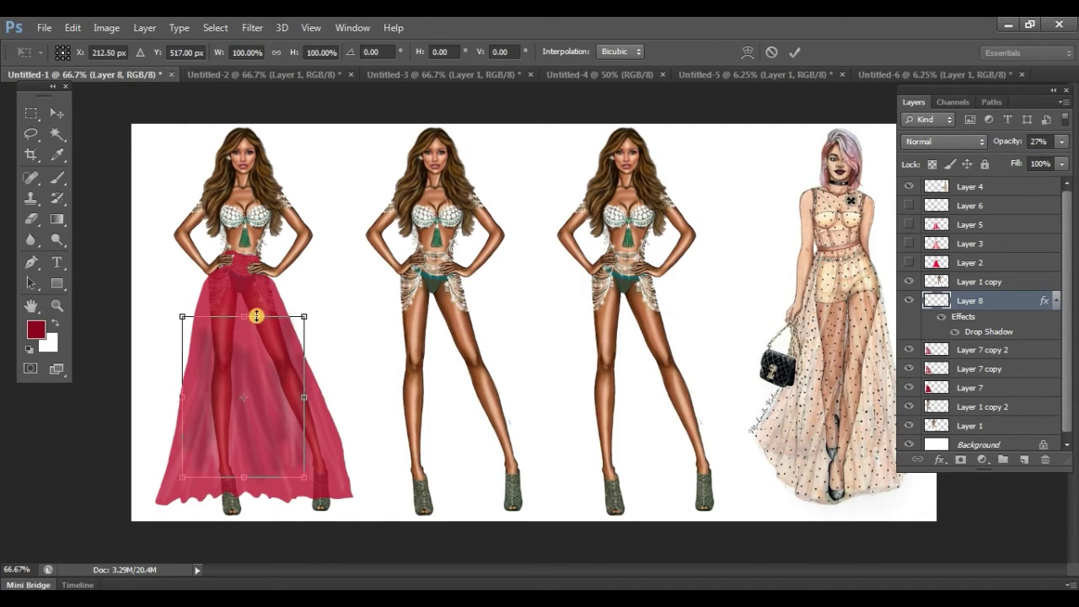
left_click_drag(244, 316, 242, 271)
left_click(56, 113)
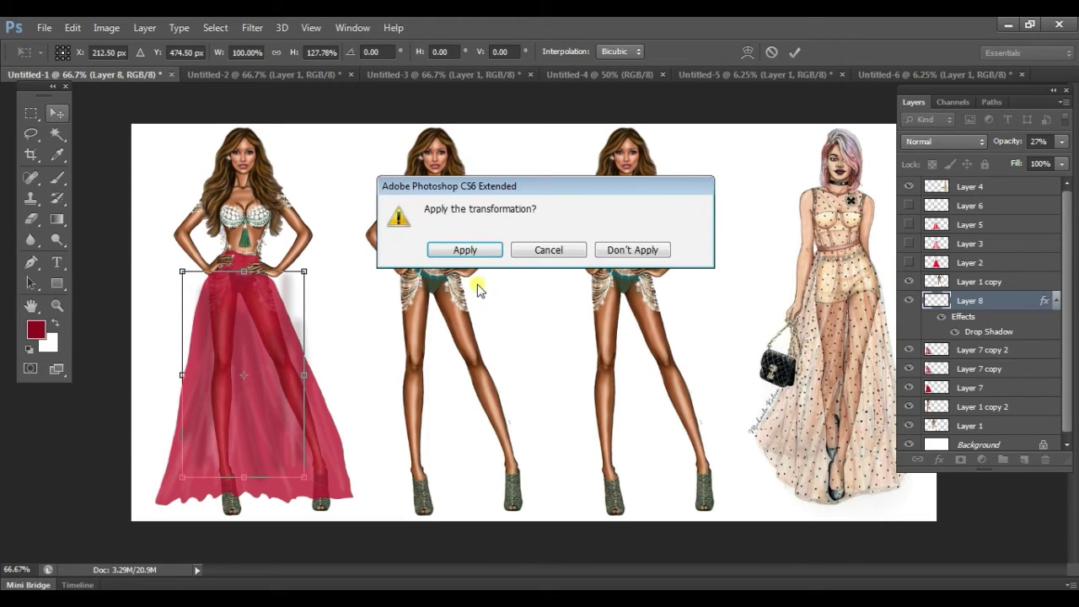
left_click(464, 250)
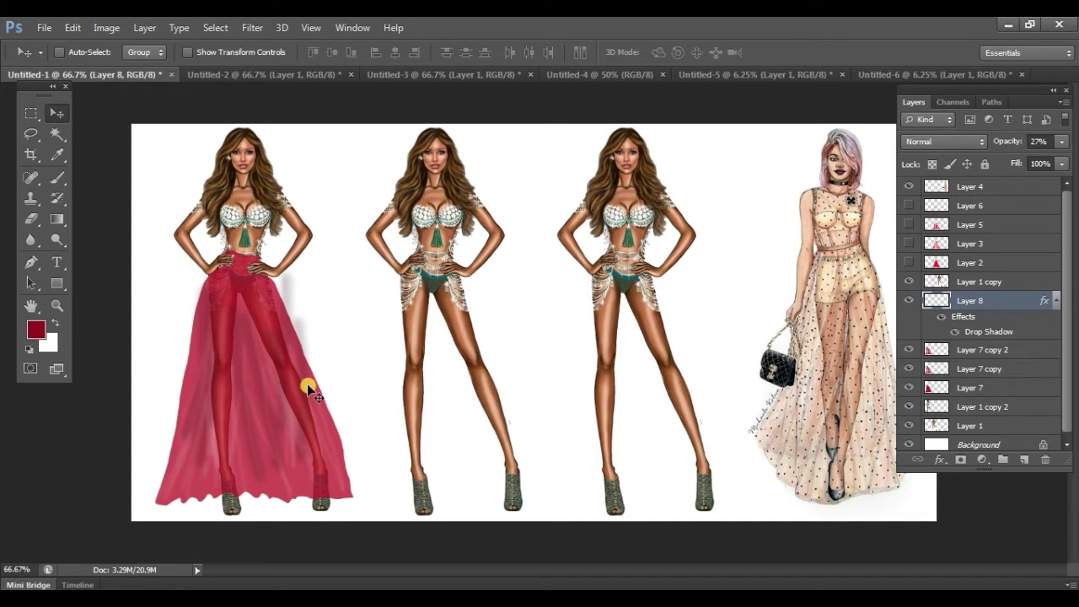
- Erase the shadow spilling outside the skirt beside the hip on Layer 8, using a 40 px Eraser at 100% opacity
key("e")
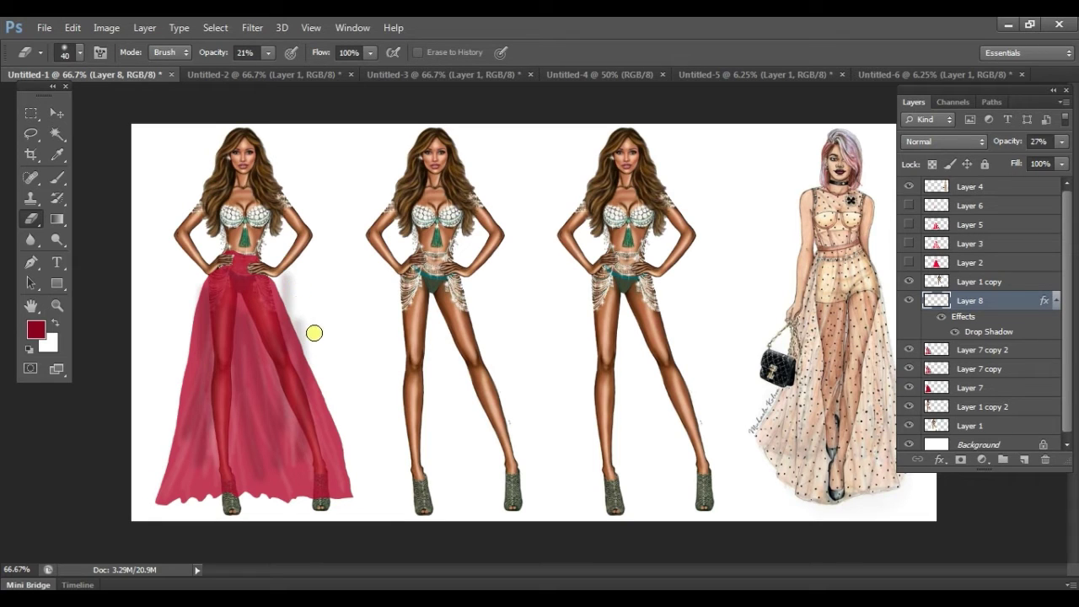
key("alt+comma")
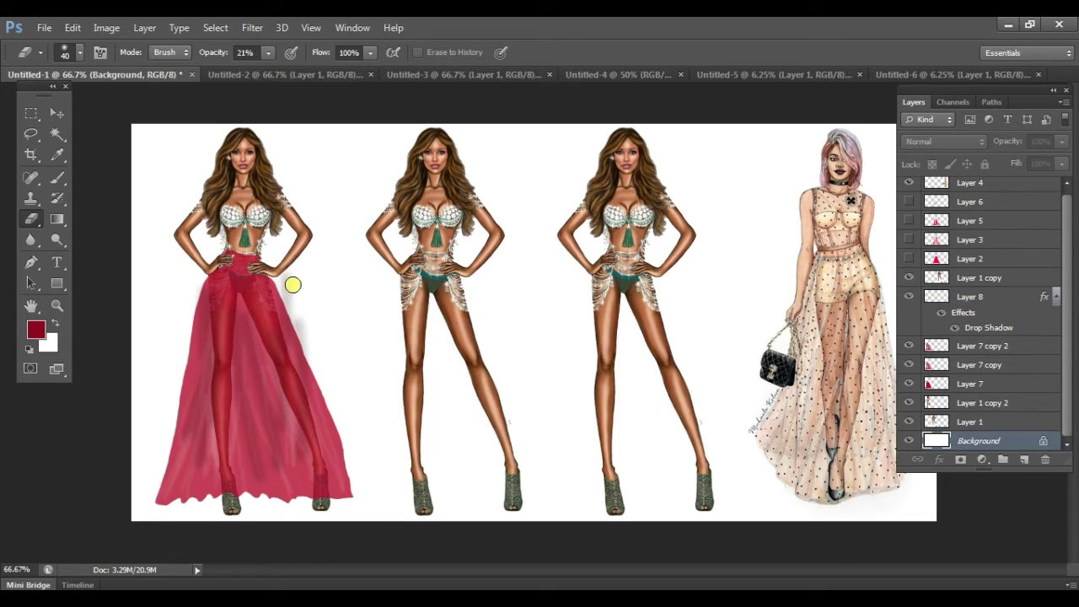
right_click(287, 291, "ctrl")
left_click(314, 293)
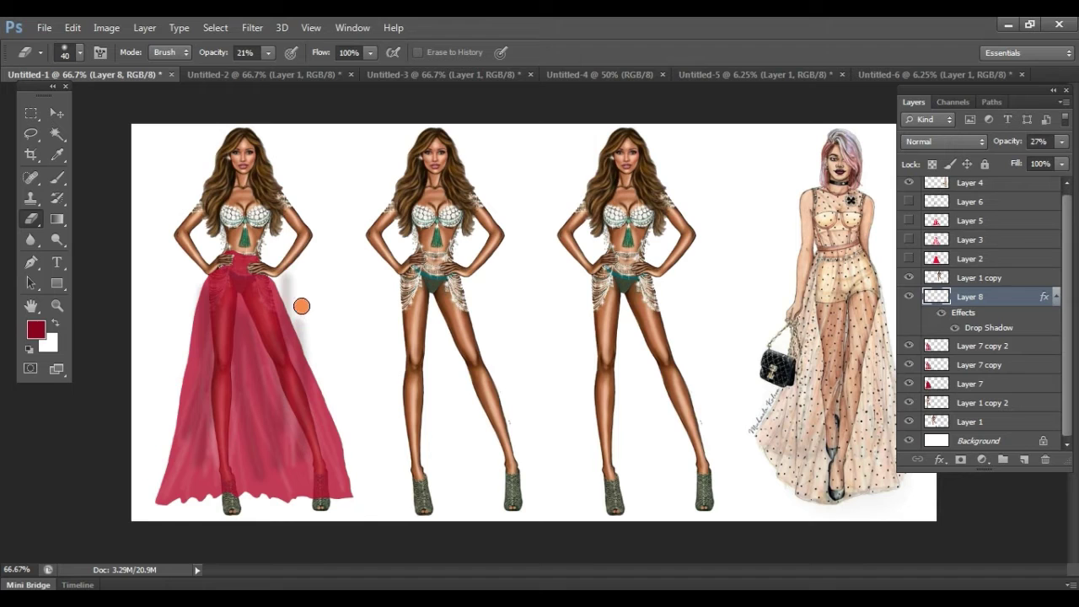
left_click(268, 52)
left_click_drag(271, 62, 469, 48)
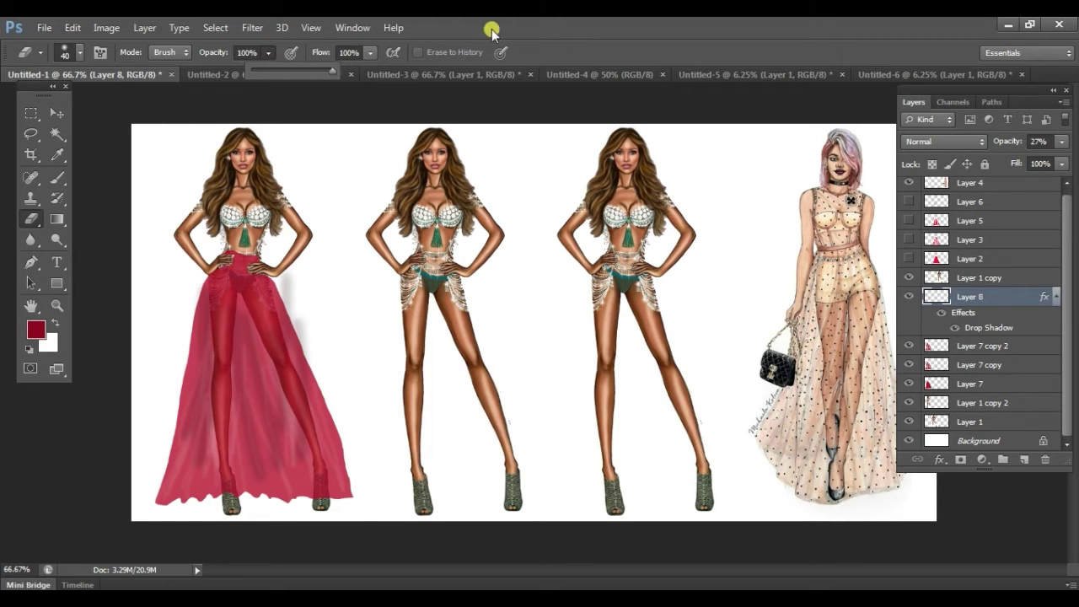
mouse_move(289, 283)
left_mouse_down()
mouse_move(304, 322)
mouse_move(279, 262)
mouse_move(319, 348)
mouse_move(279, 270)
left_mouse_up()
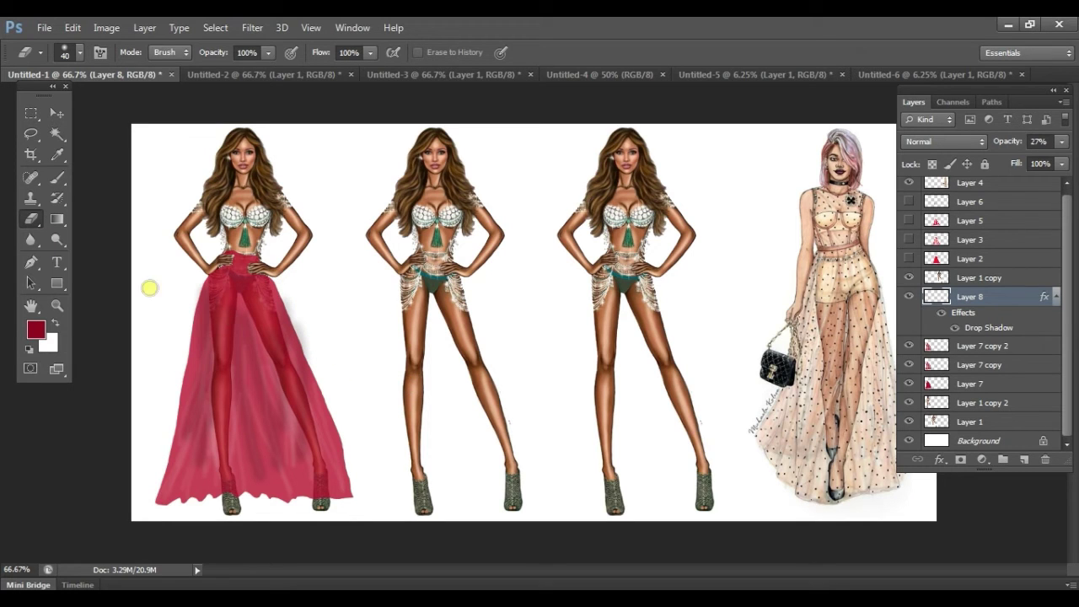
left_click(56, 112)
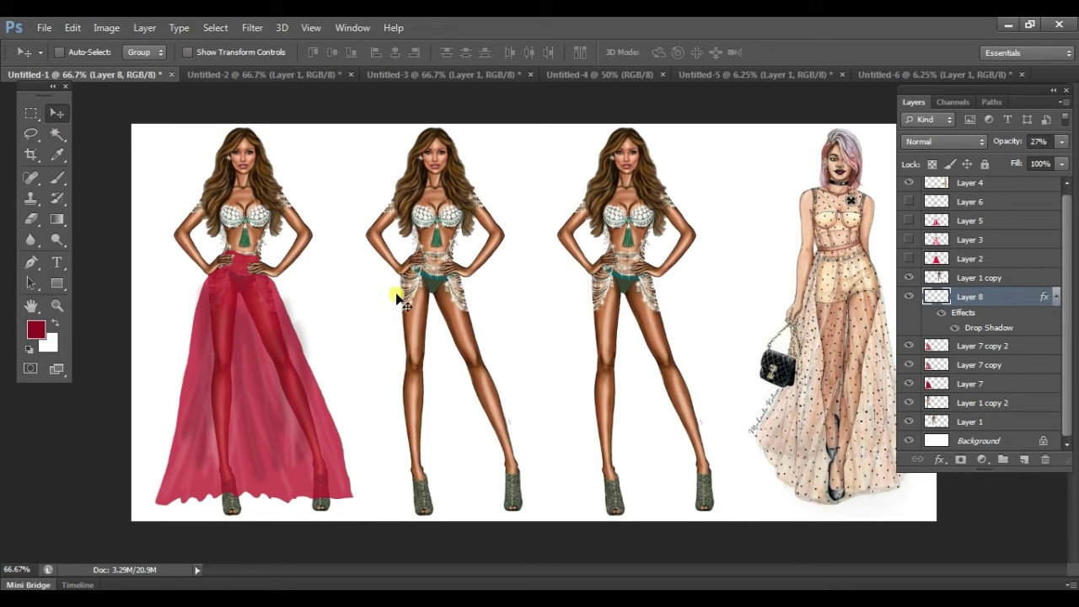
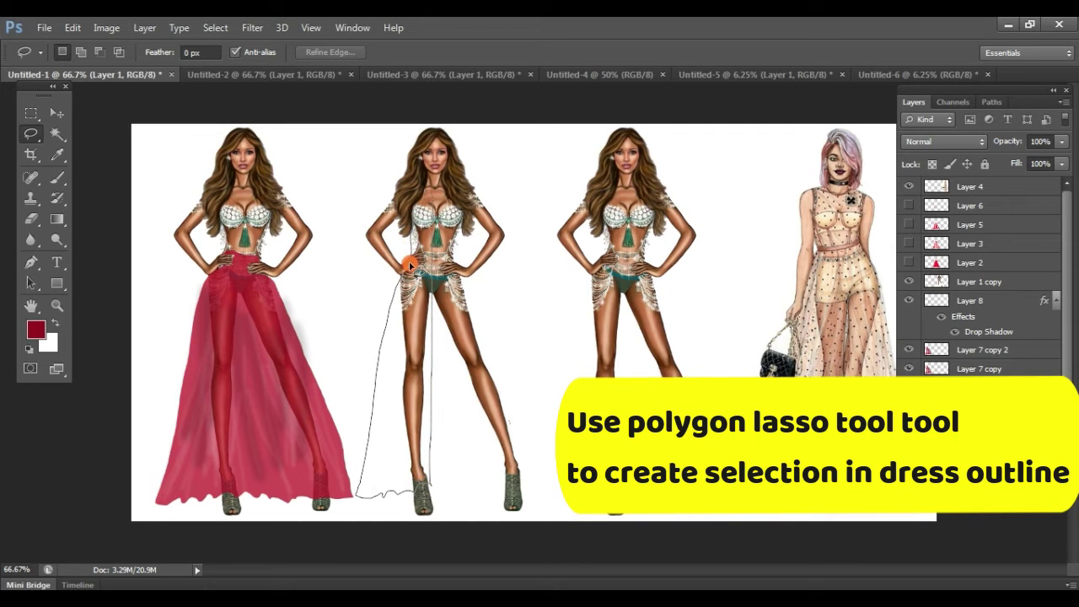
- Add the gown's other half to the lasso selection on the second figure and create a new layer above Layer 1
key("shift")
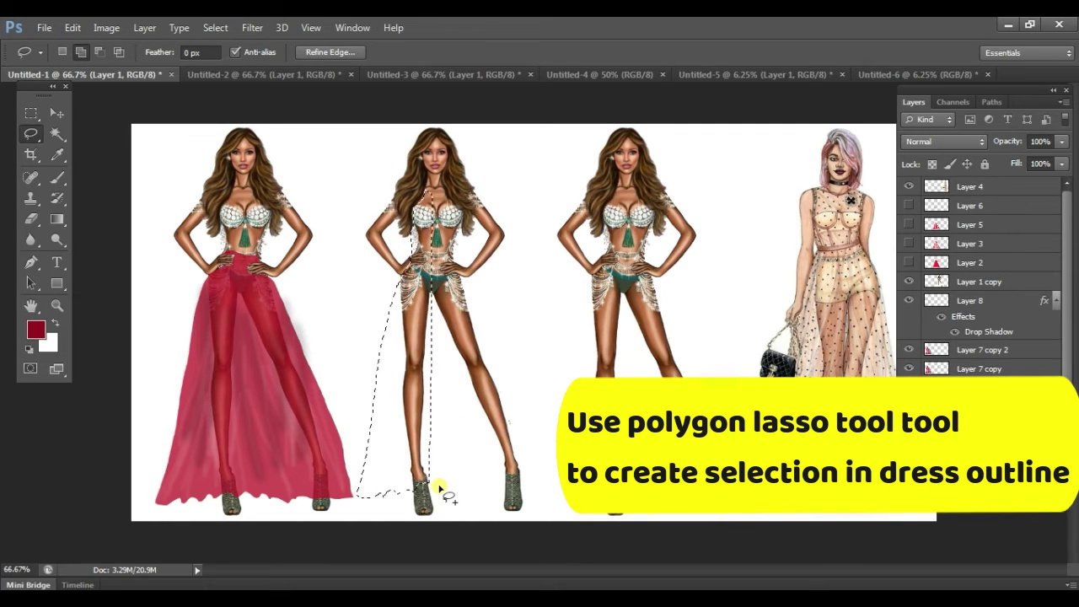
mouse_move(439, 489)
left_mouse_down()
mouse_move(445, 345)
mouse_move(451, 393)
mouse_move(434, 211)
mouse_move(440, 482)
mouse_move(485, 494)
mouse_move(489, 308)
mouse_move(462, 202)
mouse_move(436, 236)
mouse_move(438, 388)
mouse_move(463, 485)
mouse_move(527, 488)
mouse_move(451, 206)
left_mouse_up()
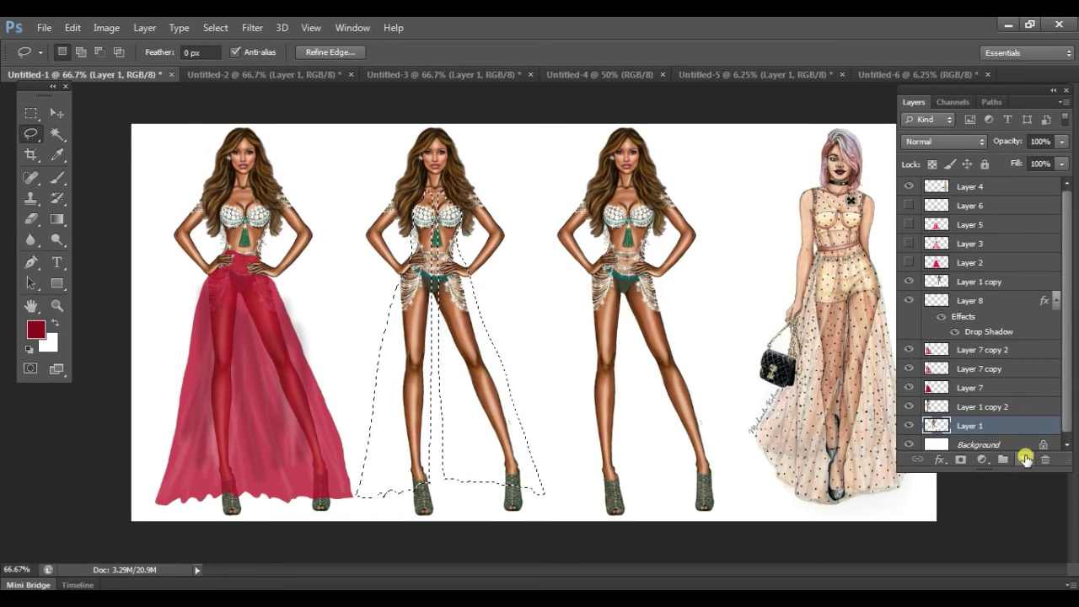
left_click(1025, 460)
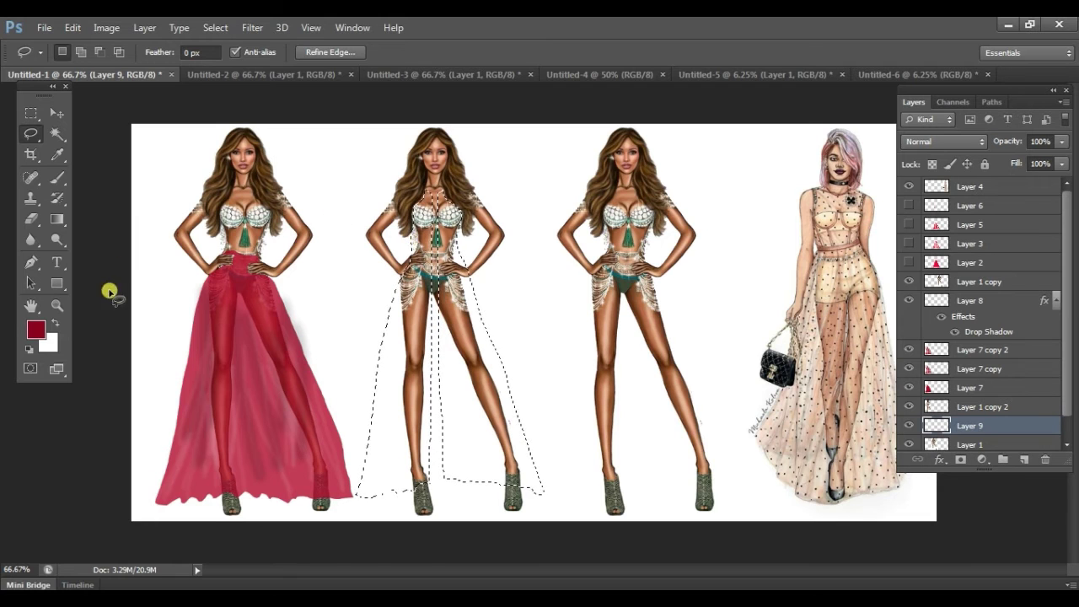
- Change the foreground colour to a light mint green and return to the Lasso tool
left_click(34, 328)
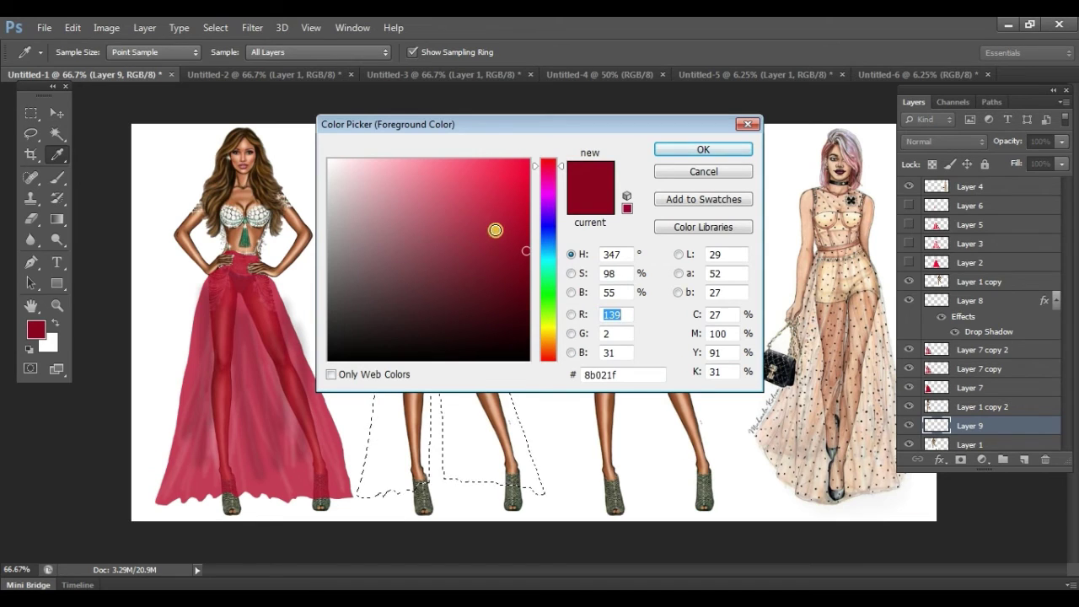
left_click(703, 172)
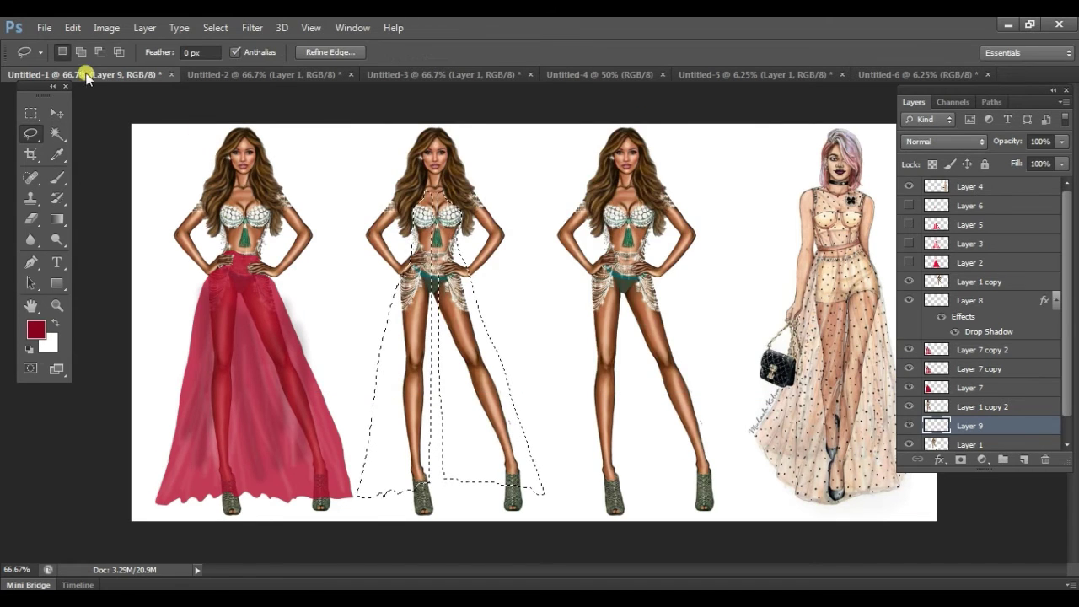
left_click(31, 330)
left_click(548, 221)
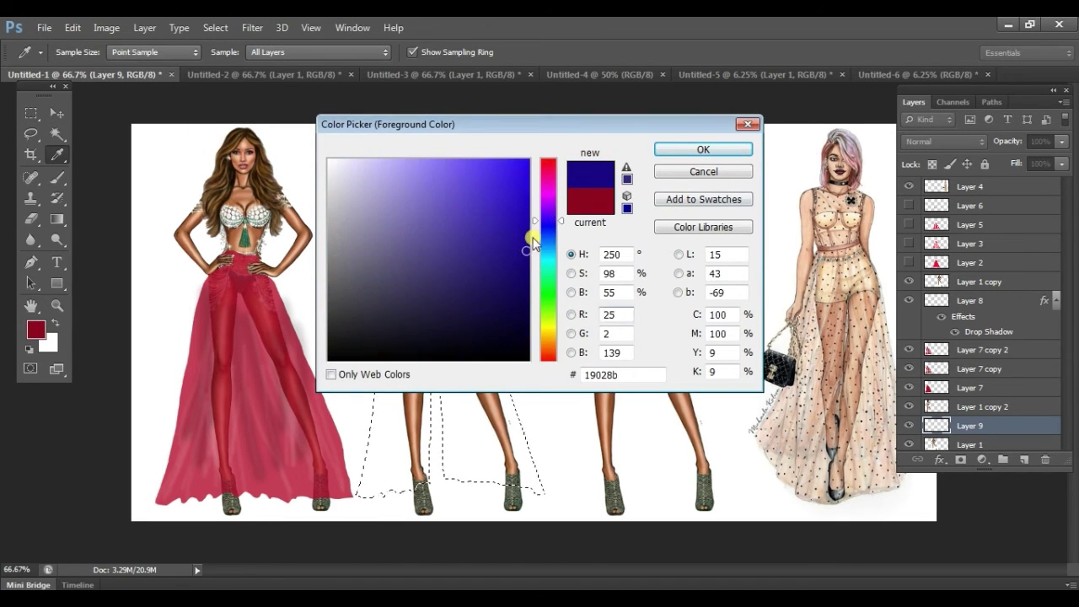
left_click(436, 167)
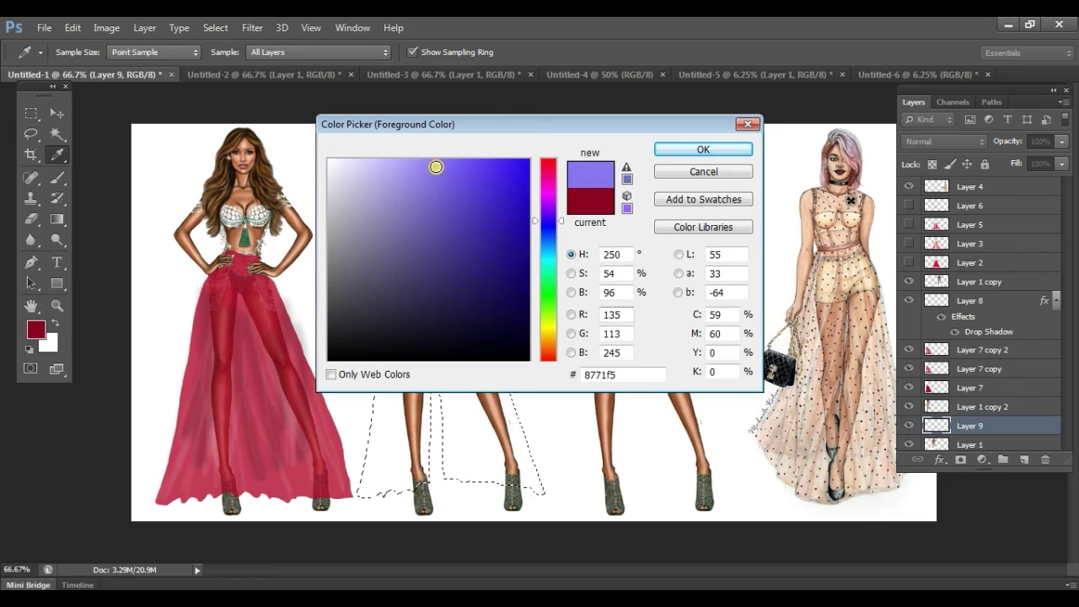
left_click(541, 271)
left_click(435, 167)
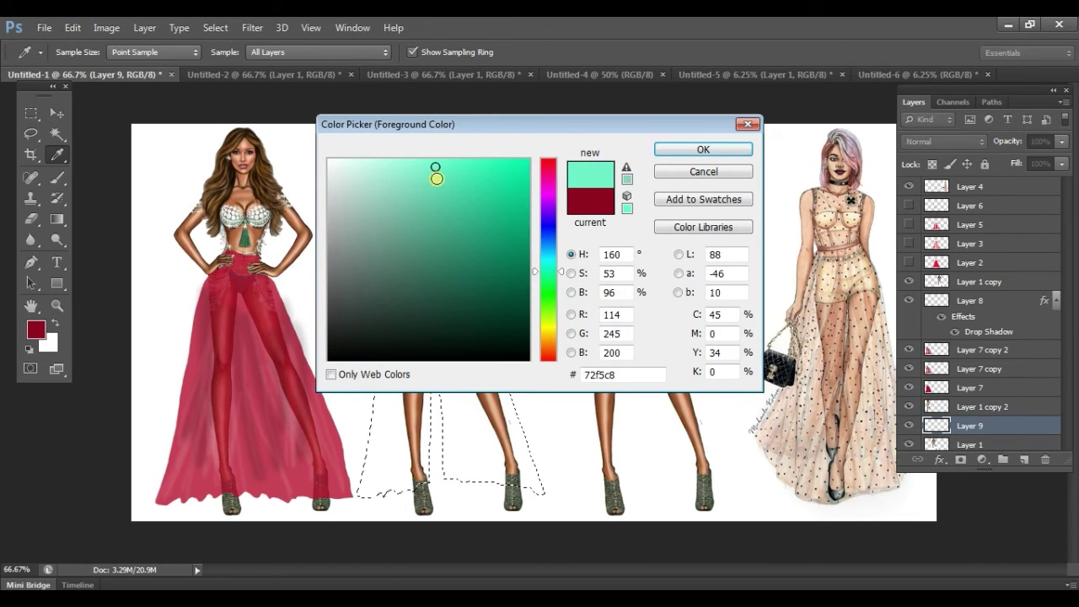
left_click(452, 184)
left_click(703, 149)
key("l")
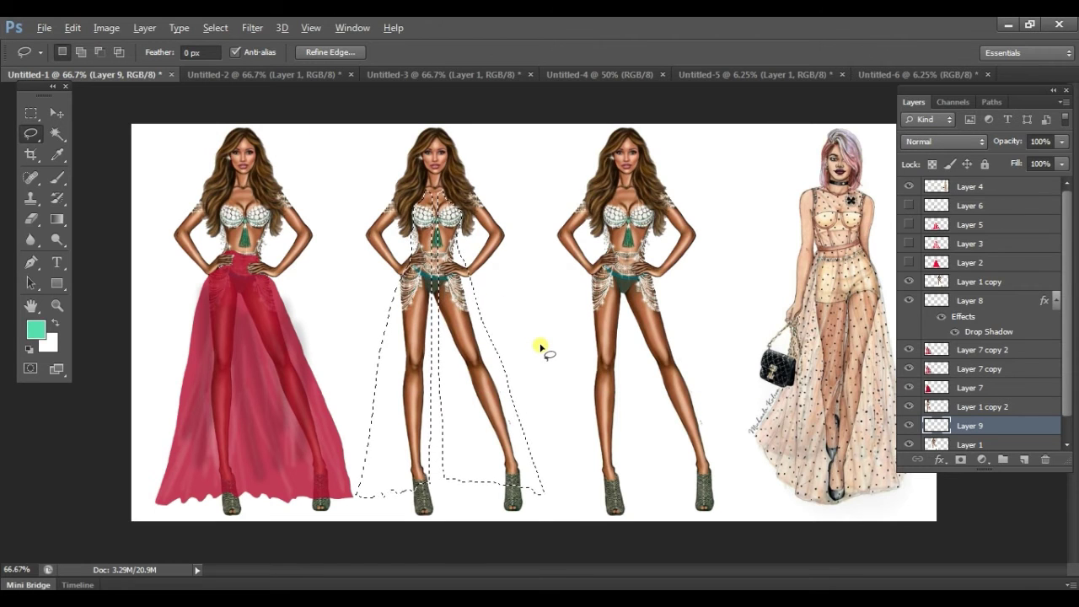
- Try filling the gown selection on Layer 9 with the mint green foreground colour
key("alt+BackSpace")
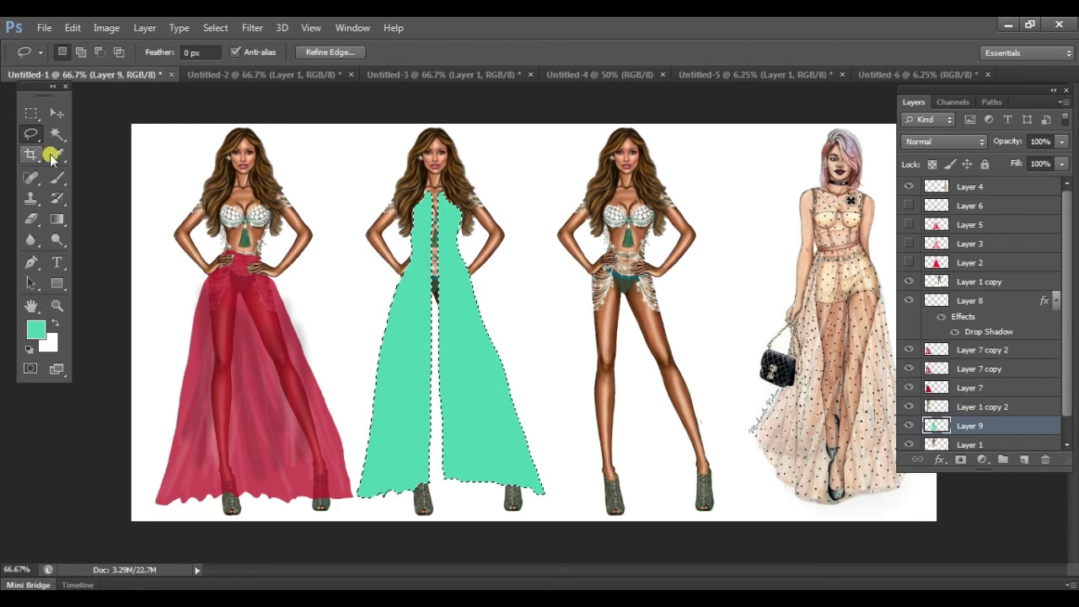
left_click(56, 112)
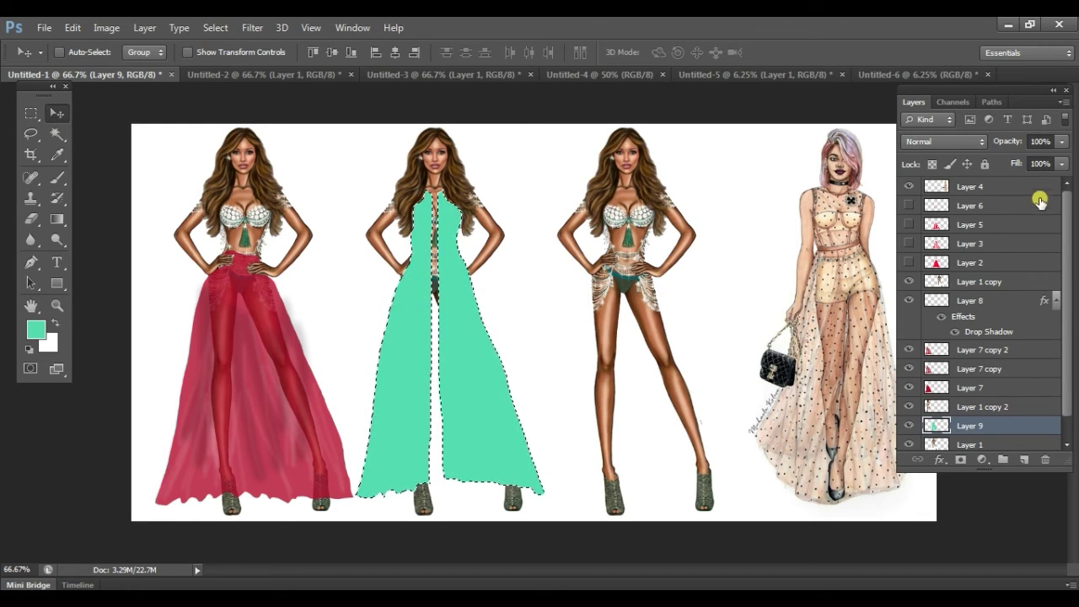
key("ctrl+d")
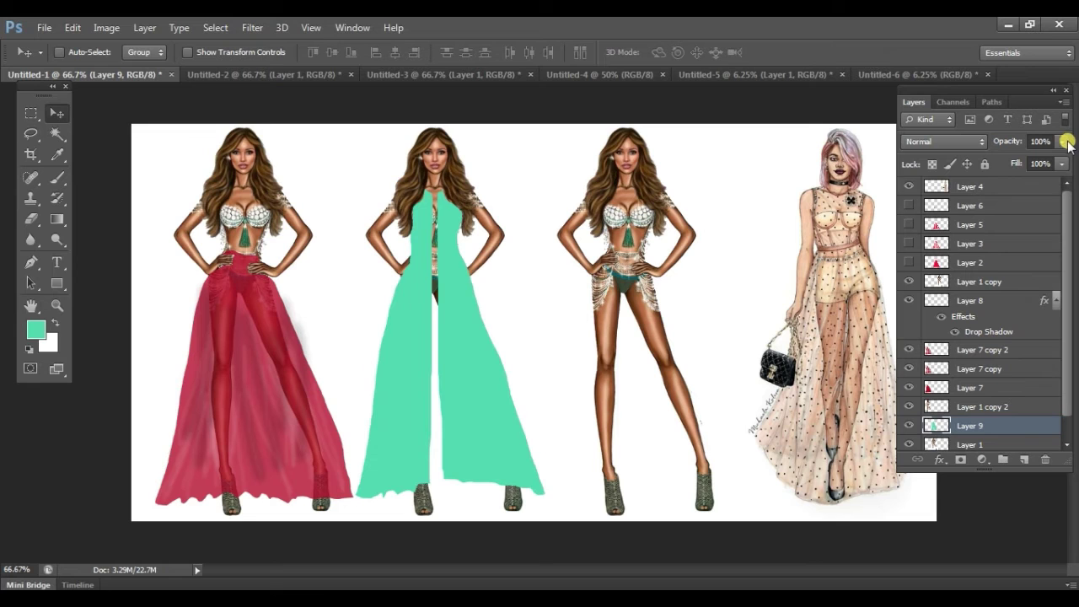
key("ctrl+alt+z")
key("ctrl+alt+z")
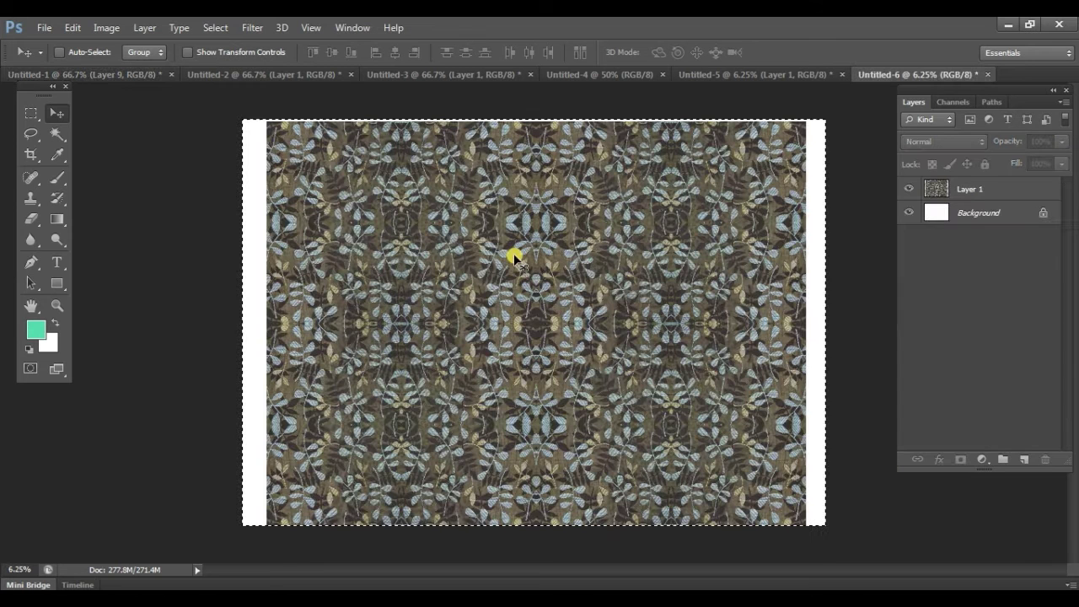
- Bring the leaf-patterned fabric from Untitled-6 into Untitled-1, pasting it inside the second figure's gown selection as a masked layer
key("ctrl+shift+Tab")
key("ctrl+shift+Tab")
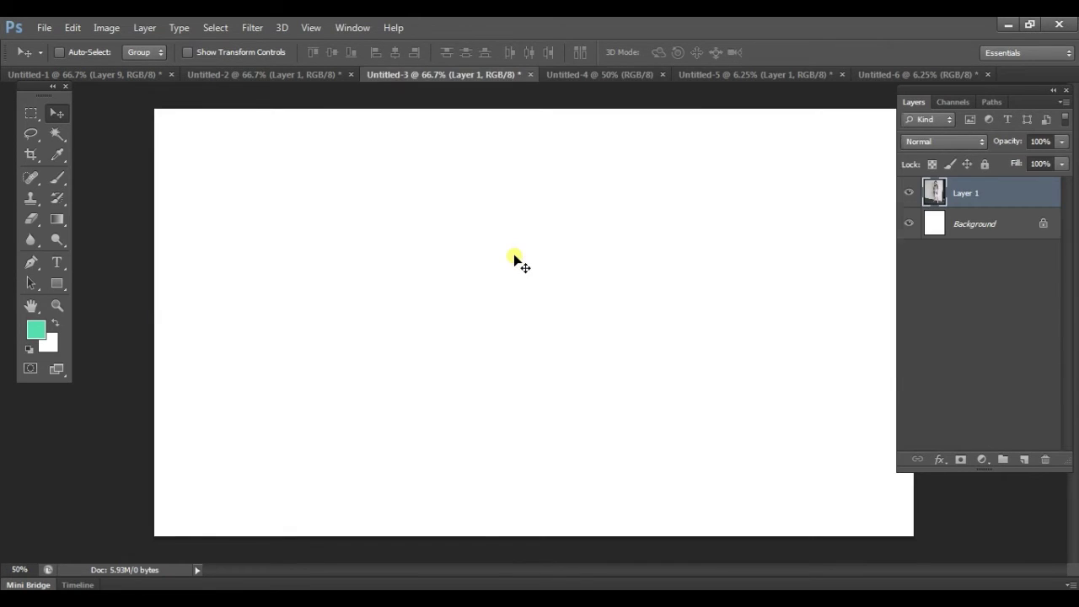
key("ctrl+shift+Tab")
key("ctrl+shift+Tab")
key("ctrl+shift+Tab")
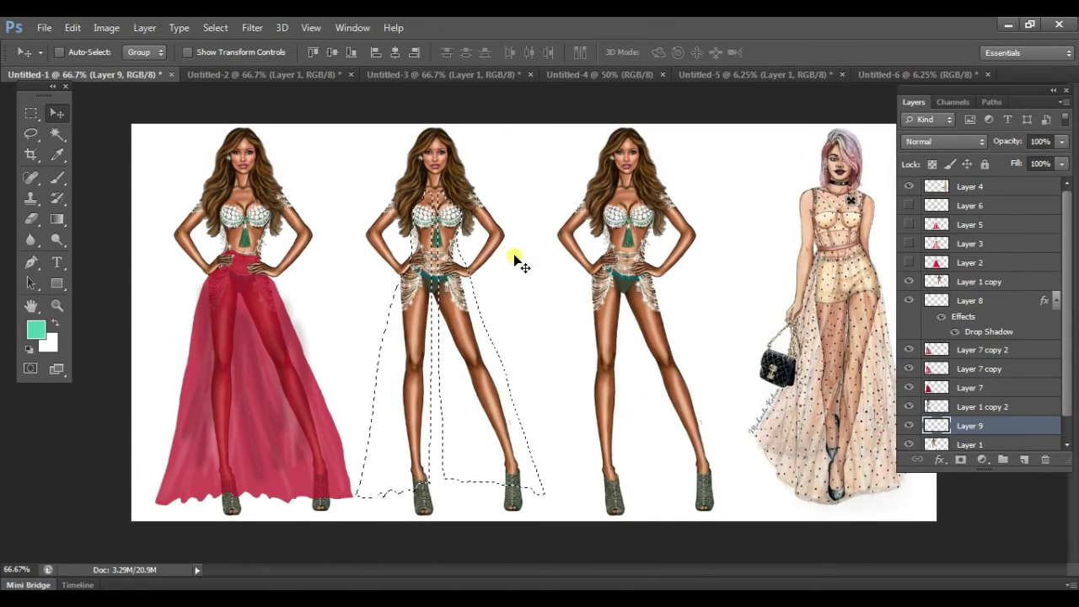
key("ctrl+alt+shift+v")
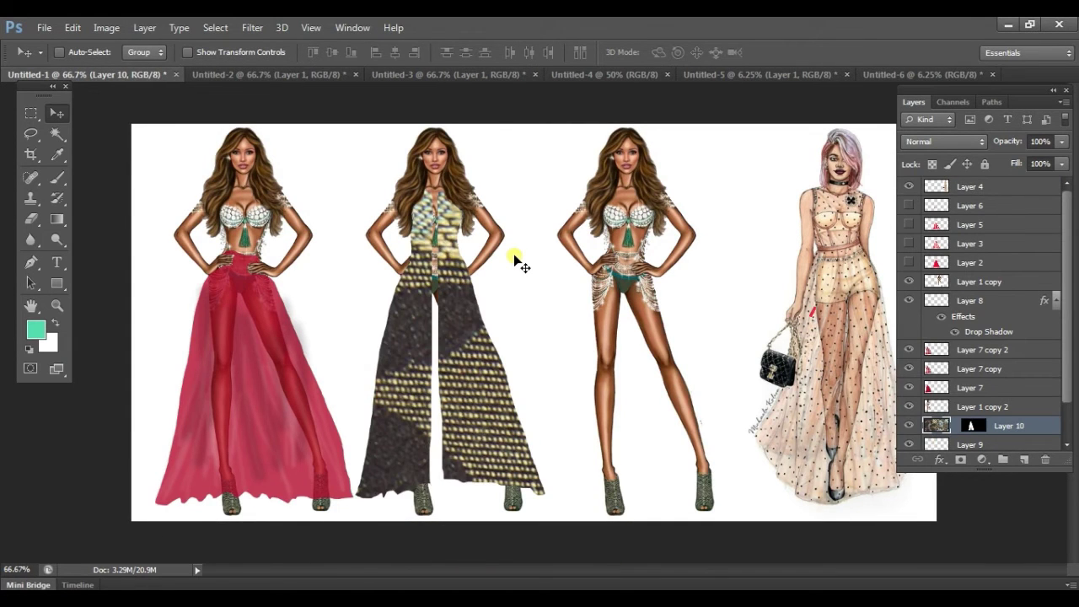
- Scale down the leaf-patterned fabric inside the second figure's gown and lower Layer 10's opacity to 54%
key("ctrl+t")
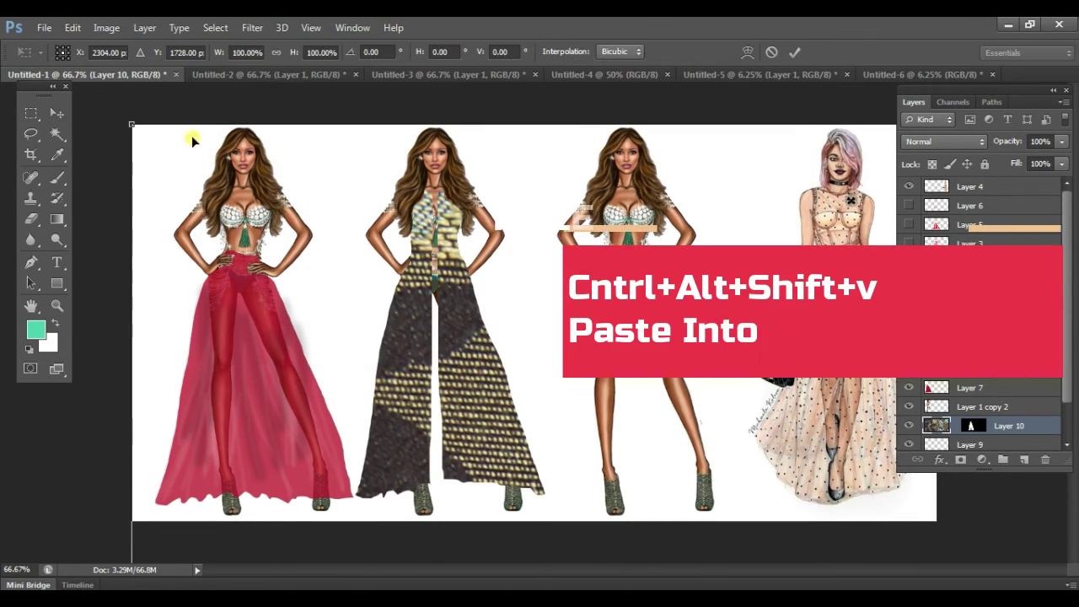
left_click_drag(133, 123, 214, 112)
left_click_drag(281, 195, 205, 99)
key("Return")
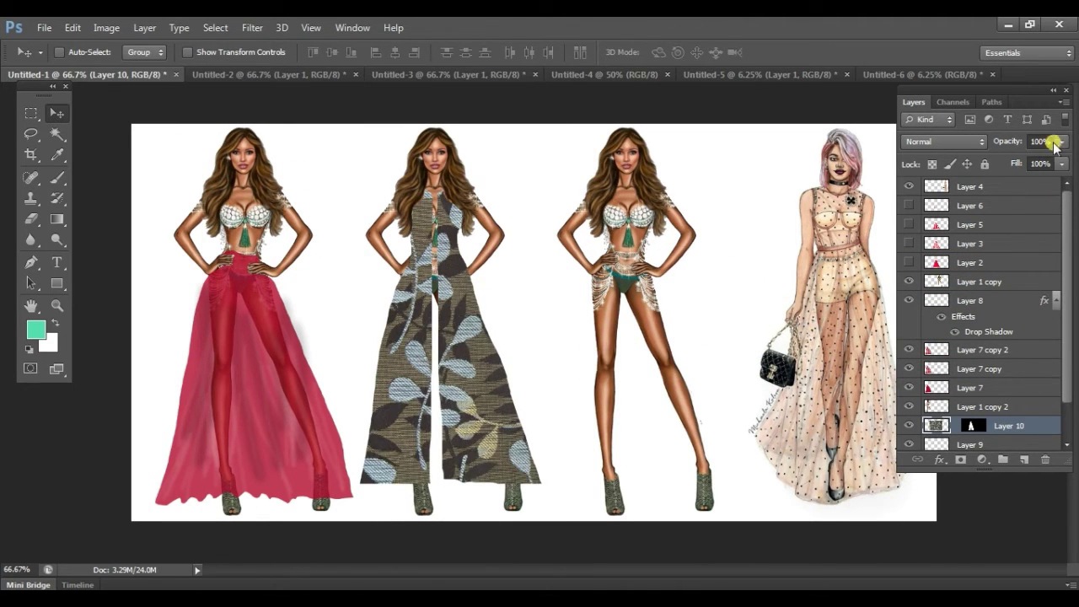
mouse_move(1065, 143)
left_mouse_down()
mouse_move(1021, 158)
mouse_move(1025, 166)
left_mouse_up()
- Outline the second figure's whole gown with the Lasso, including the gap between its two halves
key("l")
mouse_move(362, 484)
left_mouse_down()
mouse_move(449, 500)
mouse_move(541, 483)
mouse_move(477, 300)
left_mouse_up()
left_click(541, 484)
left_click_drag(541, 485, 460, 257)
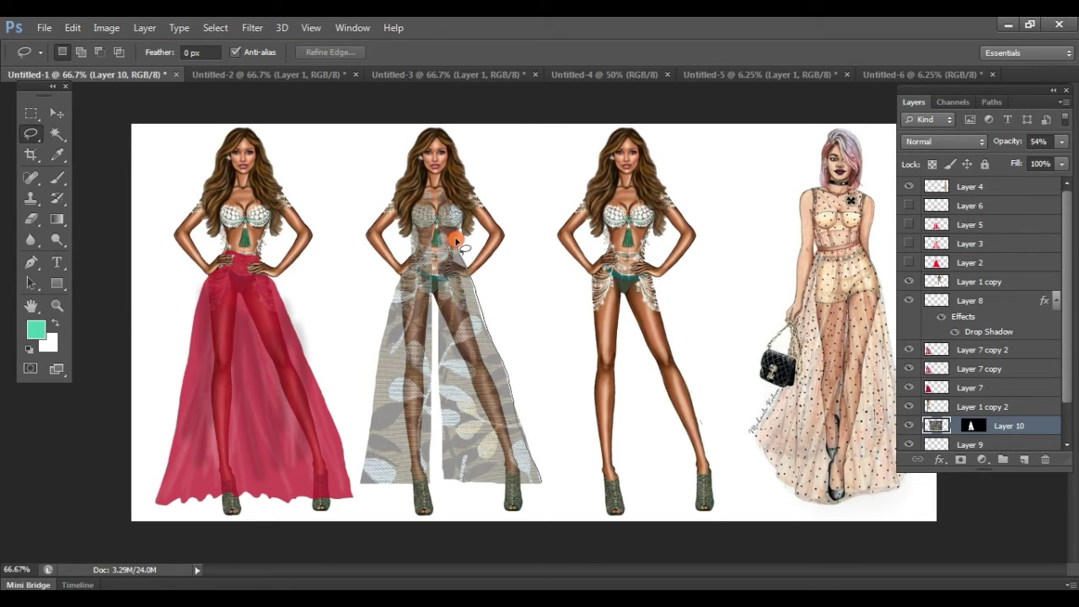
mouse_move(434, 229)
left_mouse_down()
mouse_move(386, 311)
mouse_move(357, 485)
mouse_move(546, 480)
mouse_move(361, 485)
left_mouse_up()
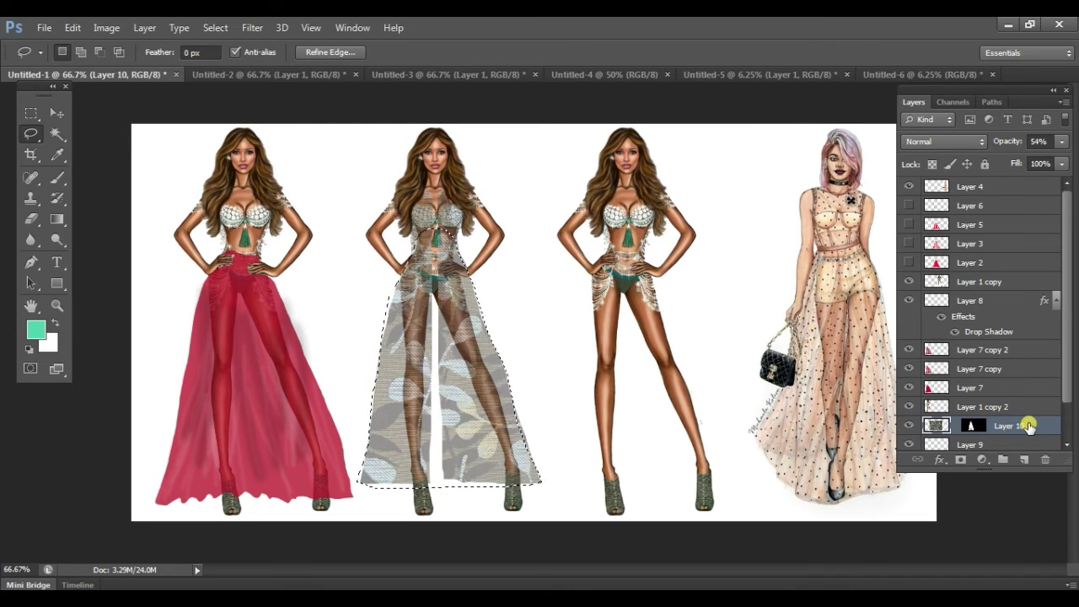
- Place the leaf fabric inside the selected gown shape as a new masked layer and set its opacity to 39%
key("ctrl+j")
key("v")
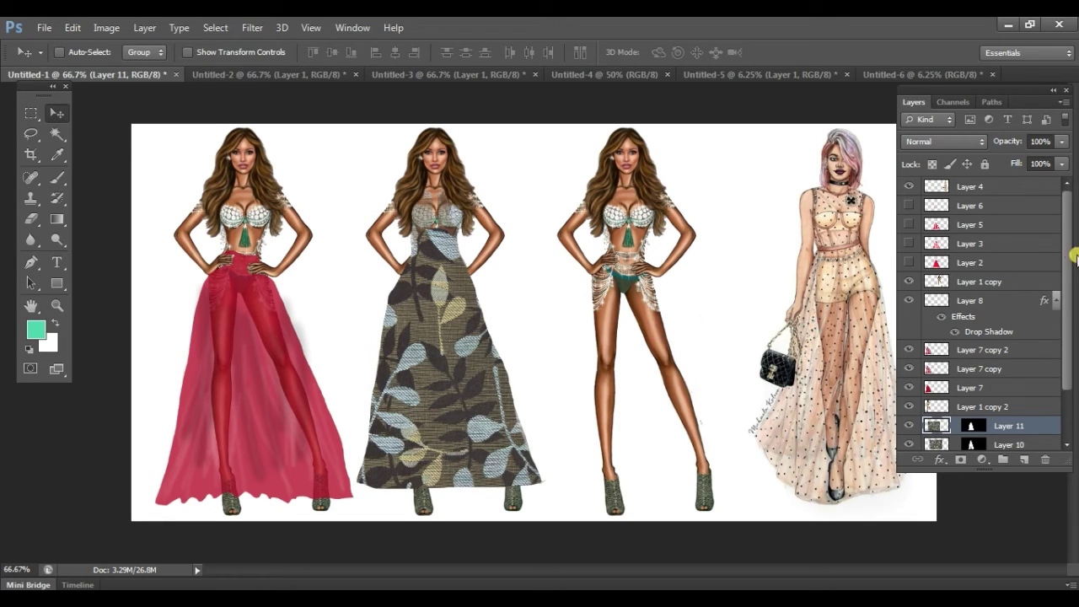
left_click_drag(1053, 143, 1007, 161)
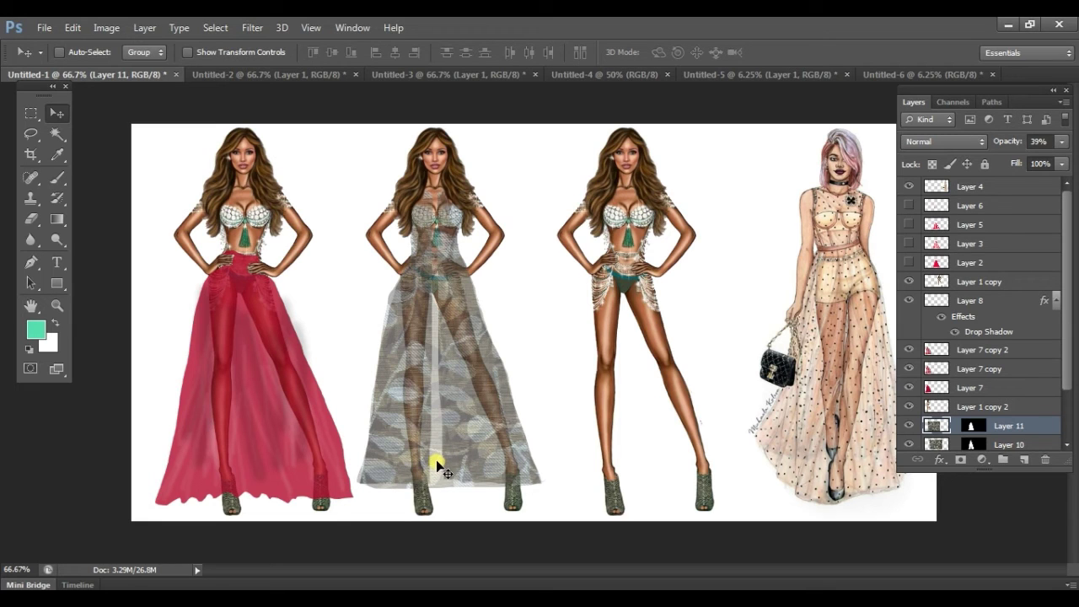
- Erase the fabric overlay on Layer 11 along both of the second figure's legs with a size 40 eraser
key("e")
right_click(436, 459, "ctrl")
key("Escape")
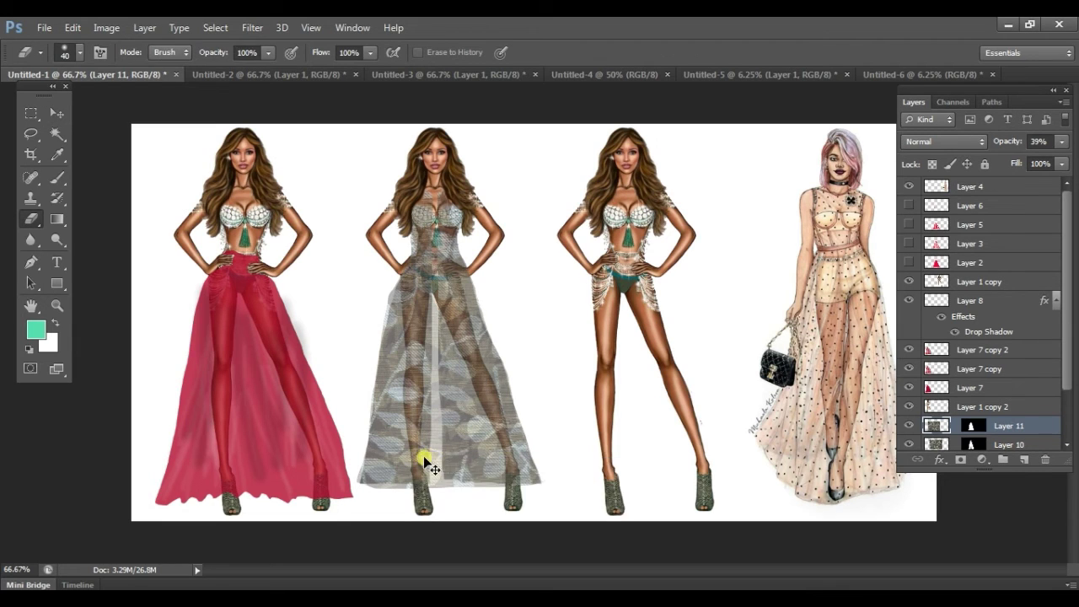
right_click(424, 405, "ctrl")
left_click(424, 406)
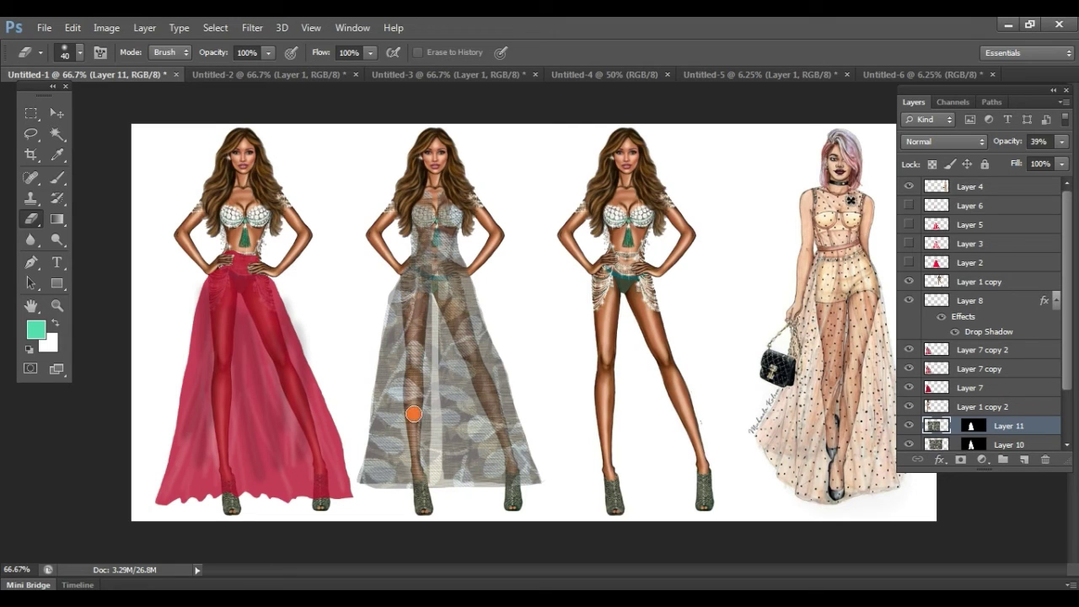
left_click(511, 474)
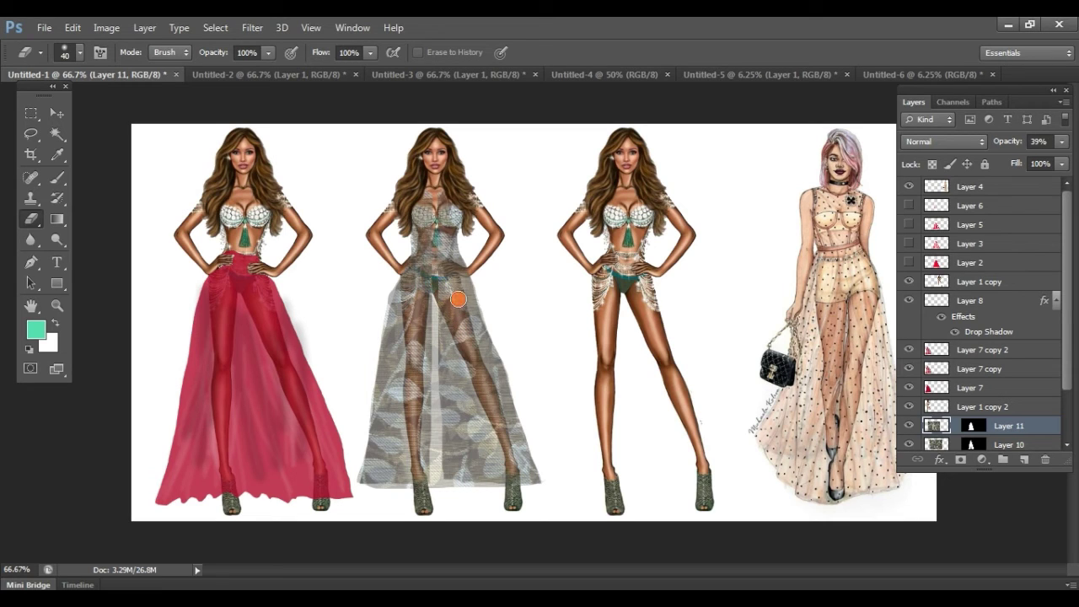
mouse_move(493, 404)
left_mouse_down()
mouse_move(509, 468)
mouse_move(449, 299)
left_mouse_up()
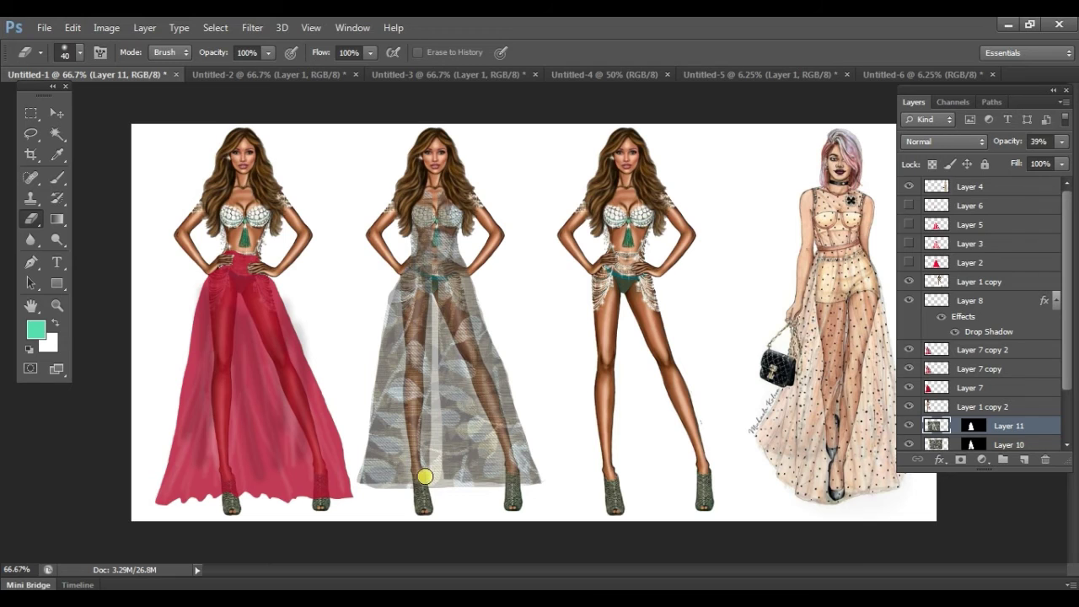
right_click(435, 469, "ctrl")
left_click(460, 474)
- Darken Layer 11 with a Hue/Saturation lightness of -29 and adjust the layer's opacity
key("ctrl+u")
left_click_drag(769, 311, 746, 305)
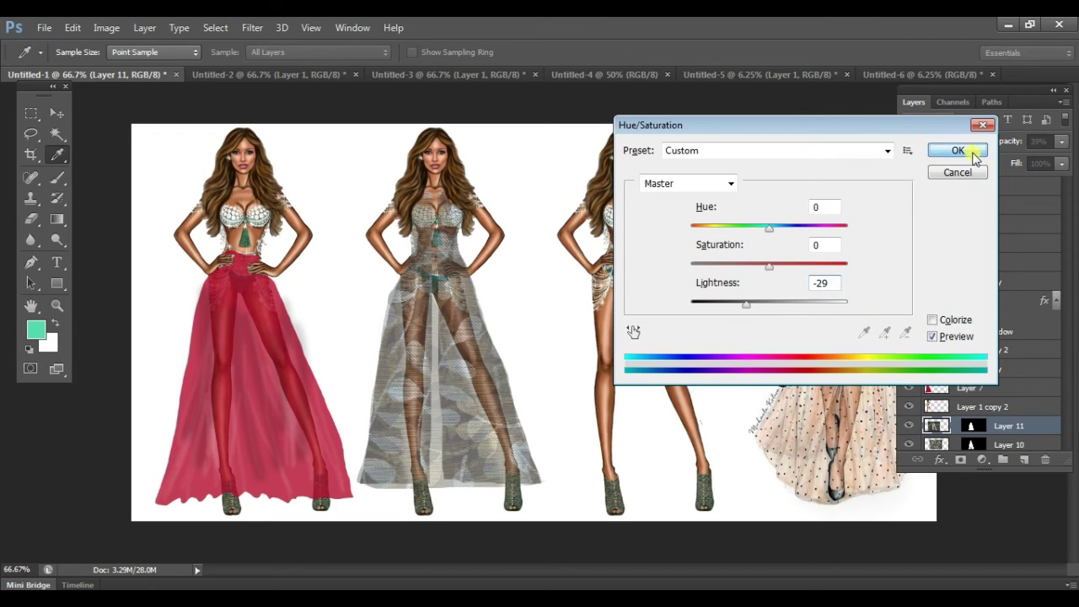
left_click(958, 150)
key("e")
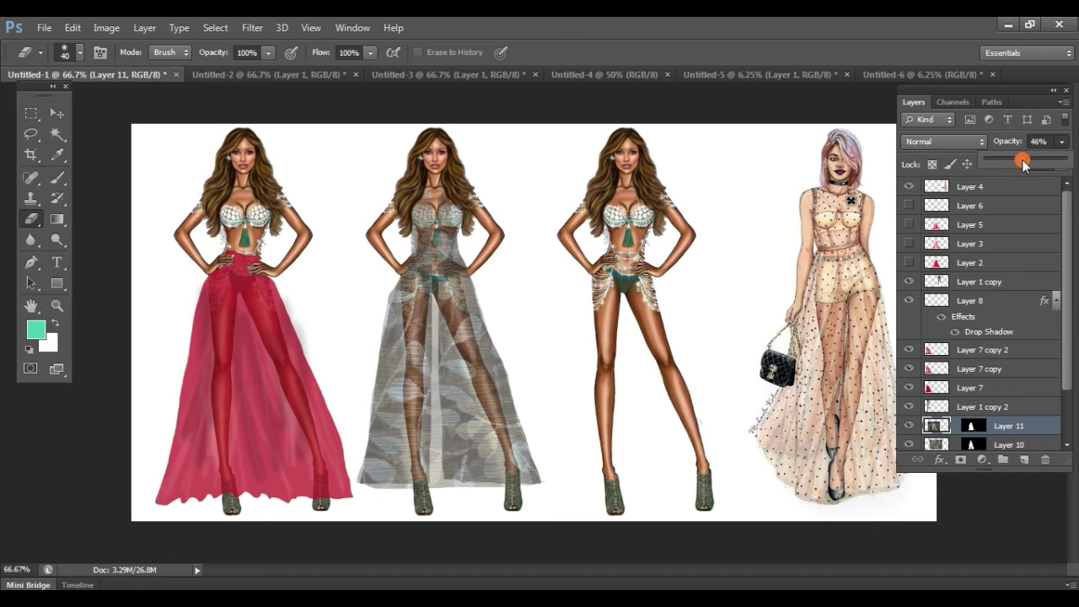
- Create a new layer below Layer 11 and set the Brush colour to dark grey 484a49
left_click(1023, 459)
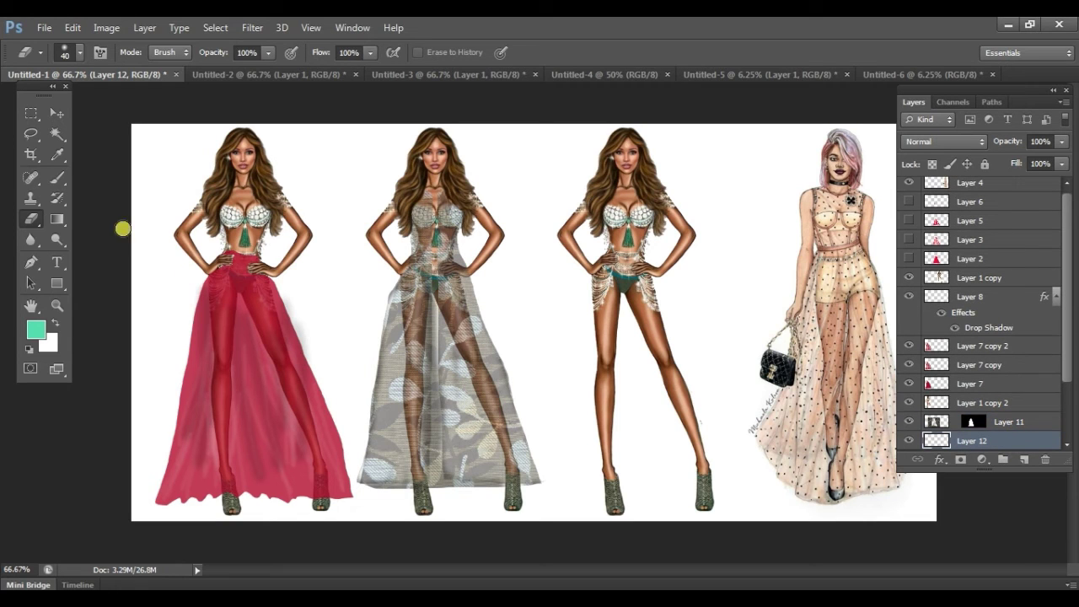
left_click(53, 179)
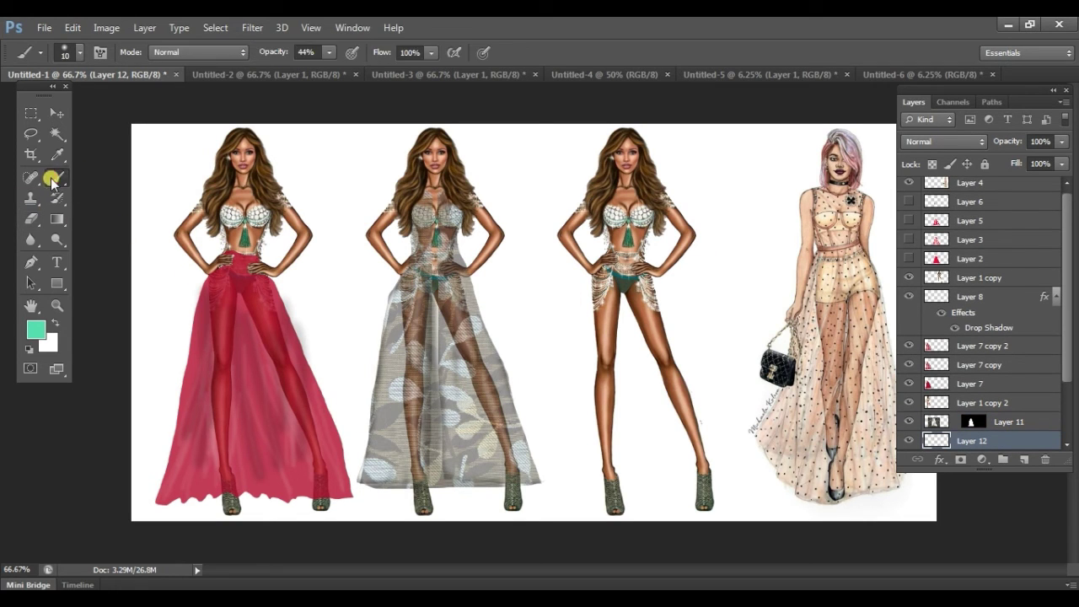
left_click(34, 329)
left_click(337, 309)
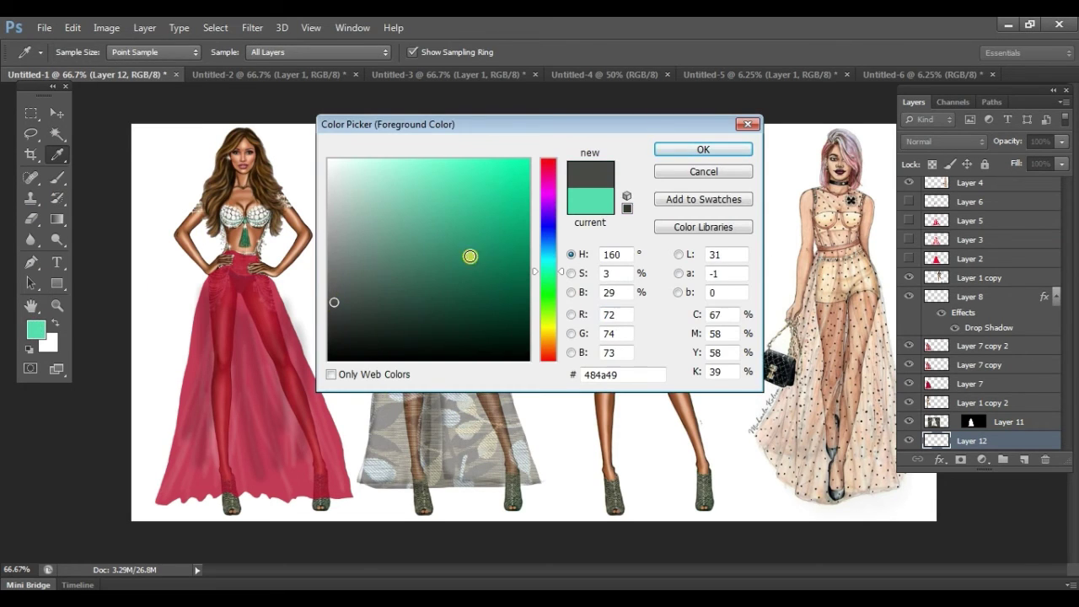
left_click(708, 150)
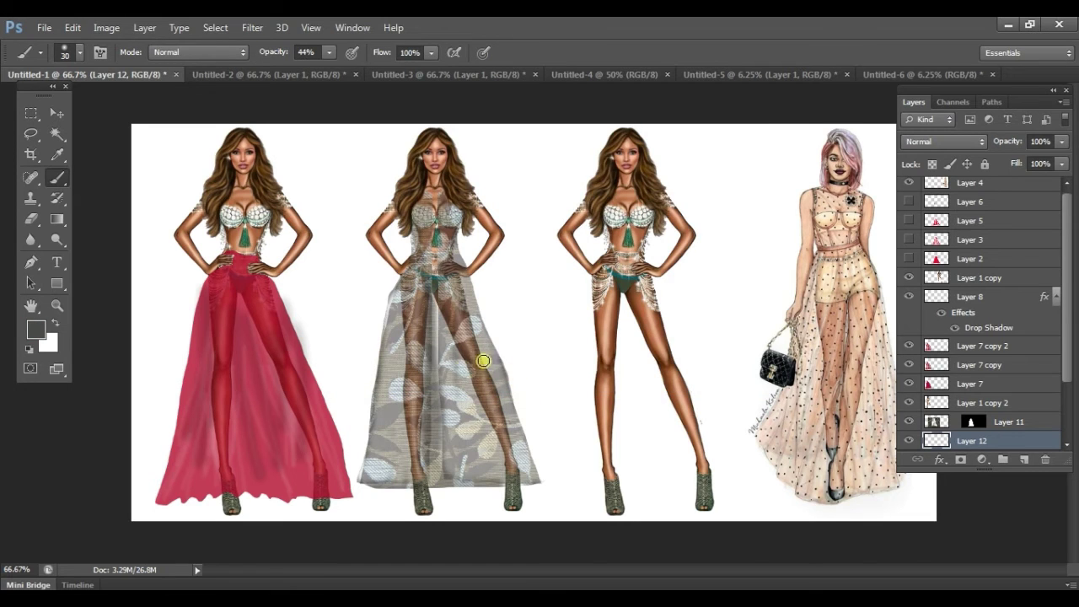
- Paint thin fold lines on the second figure's gown on another new layer with a size 10 brush, and add a Drop Shadow
left_click(1024, 459)
key("bracketleft")
key("bracketleft")
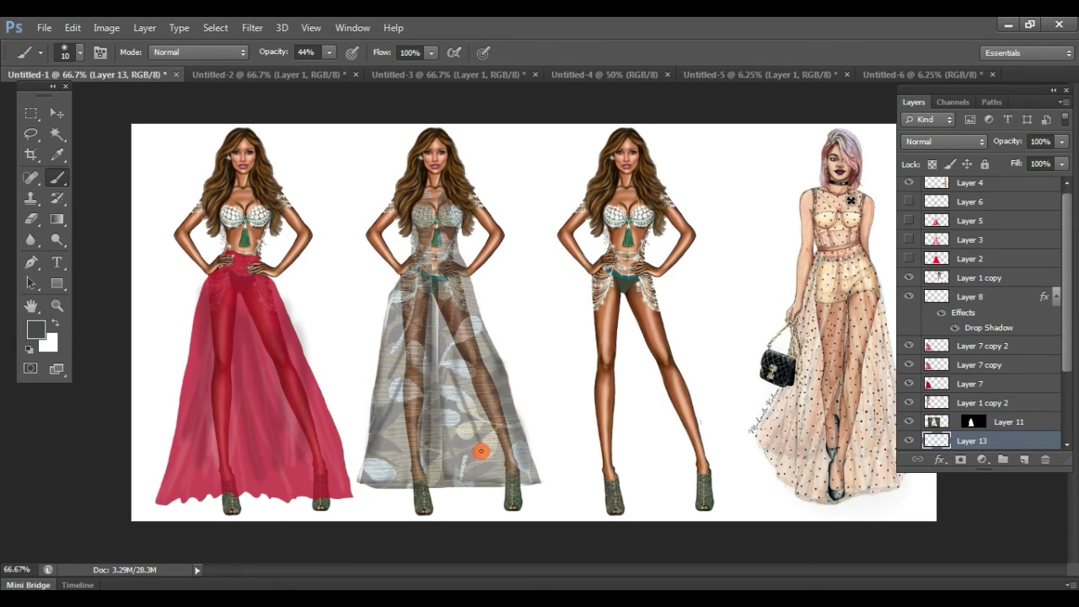
left_click(941, 460)
left_click(969, 445)
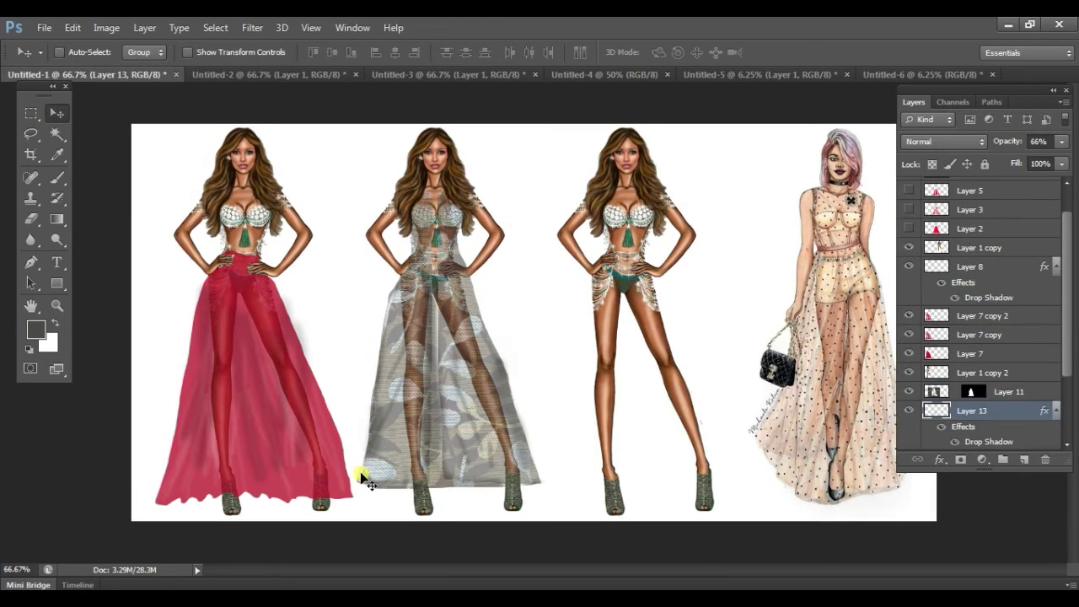
- Duplicate Layer 11 to strengthen the fabric overlay on the second figure's gown, and switch to the Eraser
key("ctrl+j")
key("e")
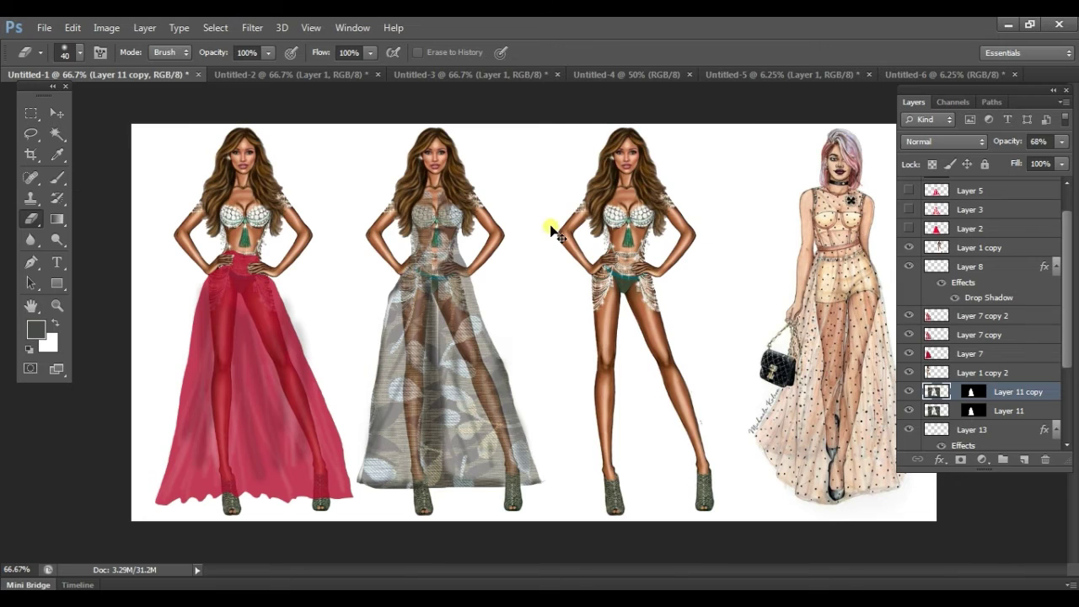
- Outline a flared gown on the third figure with the Lasso, from the bust down to just above the ankles
left_click(31, 135)
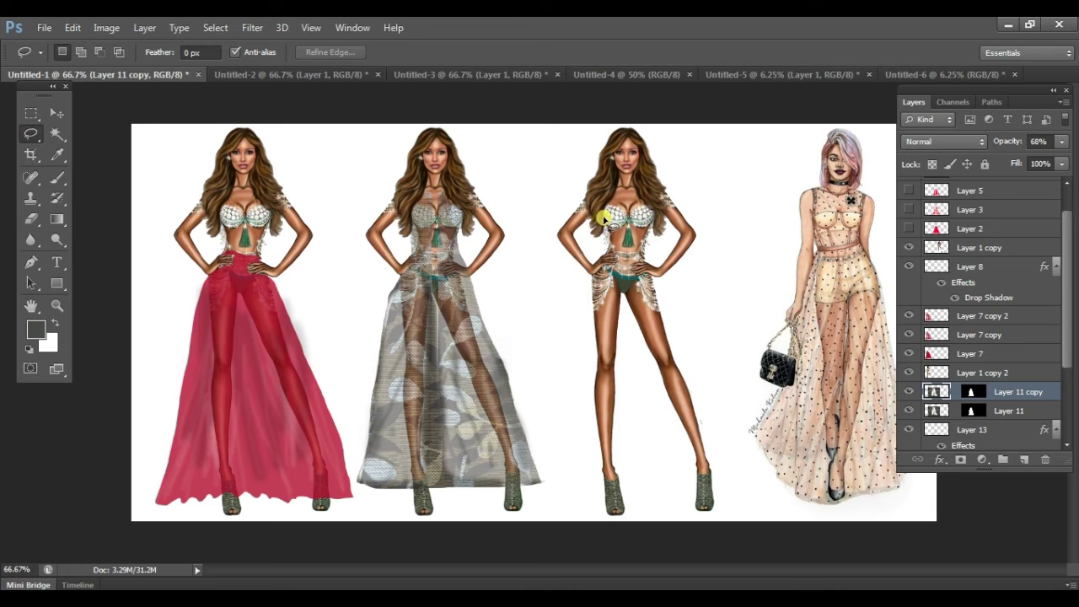
mouse_move(604, 218)
left_mouse_down()
mouse_move(606, 245)
mouse_move(632, 224)
left_mouse_up()
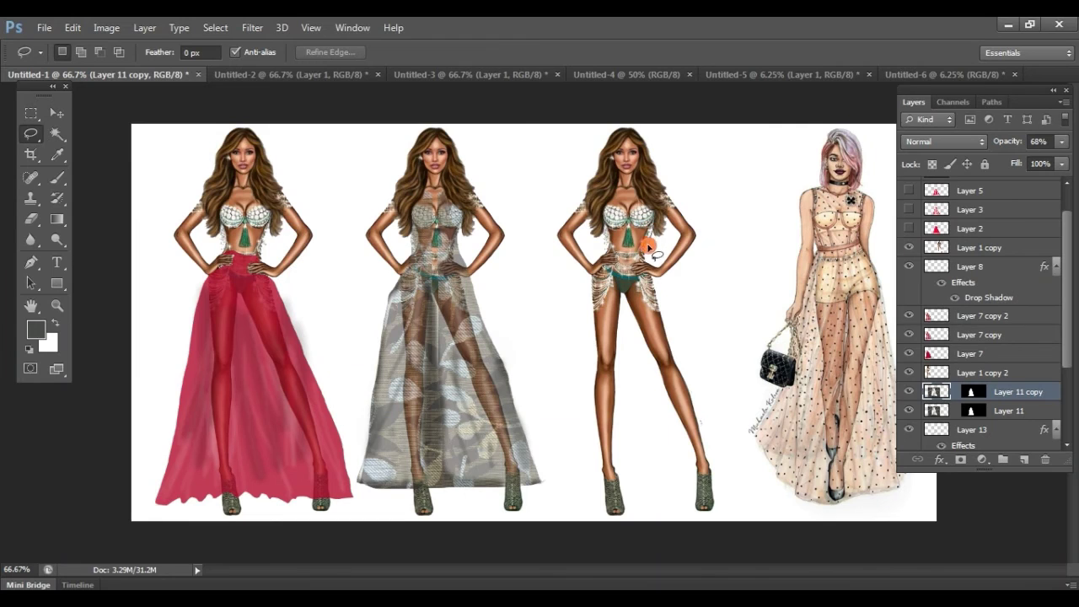
left_click_drag(647, 245, 714, 431)
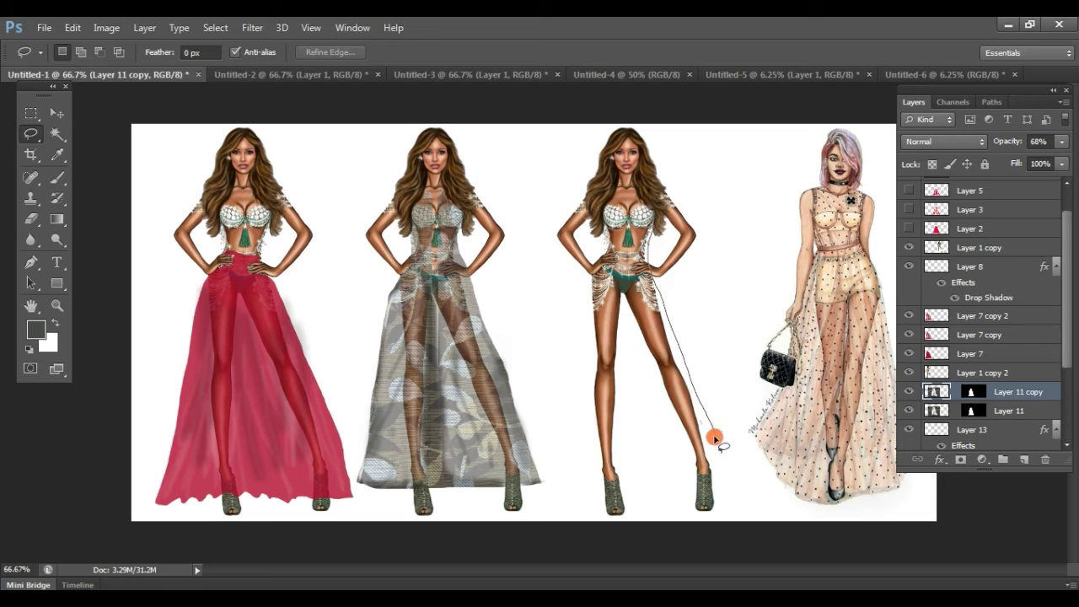
mouse_move(712, 440)
left_mouse_down()
mouse_move(698, 441)
mouse_move(645, 385)
left_mouse_up()
mouse_move(647, 229)
left_mouse_down()
mouse_move(725, 428)
mouse_move(595, 445)
mouse_move(584, 305)
mouse_move(625, 229)
mouse_move(585, 298)
mouse_move(570, 440)
mouse_move(571, 326)
mouse_move(606, 453)
mouse_move(719, 398)
mouse_move(652, 231)
mouse_move(689, 319)
mouse_move(685, 371)
left_mouse_up()
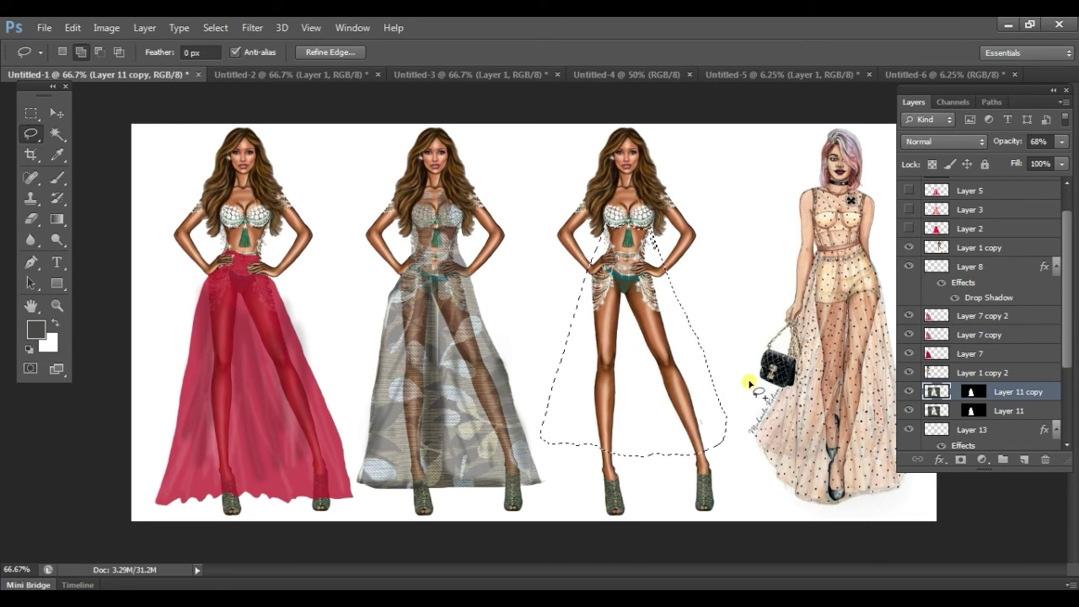
- Select and copy the entire beige lace pattern in Untitled-5
key("ctrl+Tab")
key("ctrl+Tab")
key("ctrl+Tab")
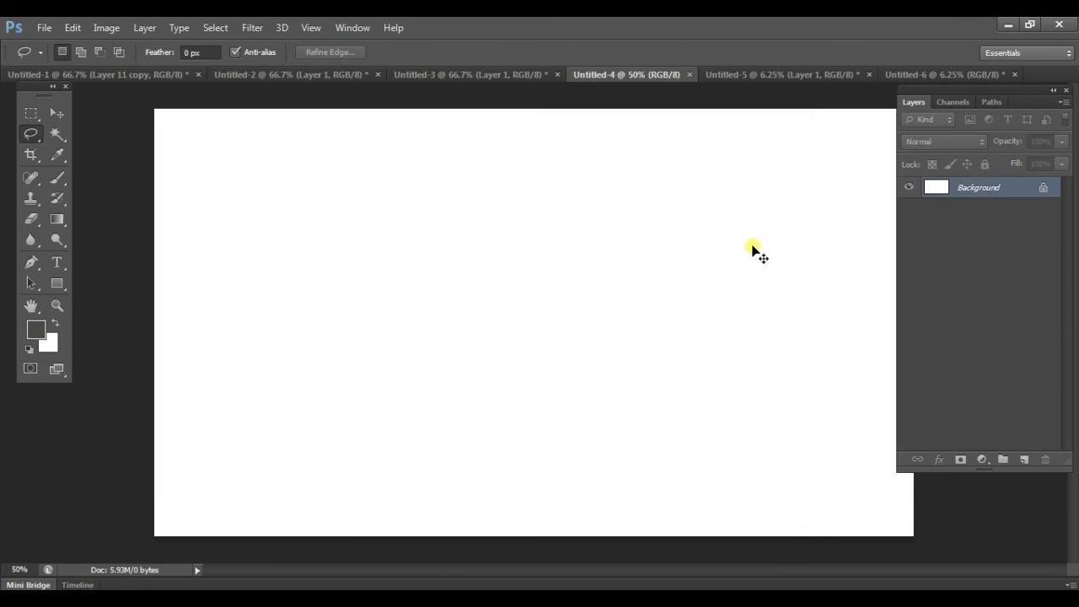
key("ctrl+Tab")
key("ctrl+a")
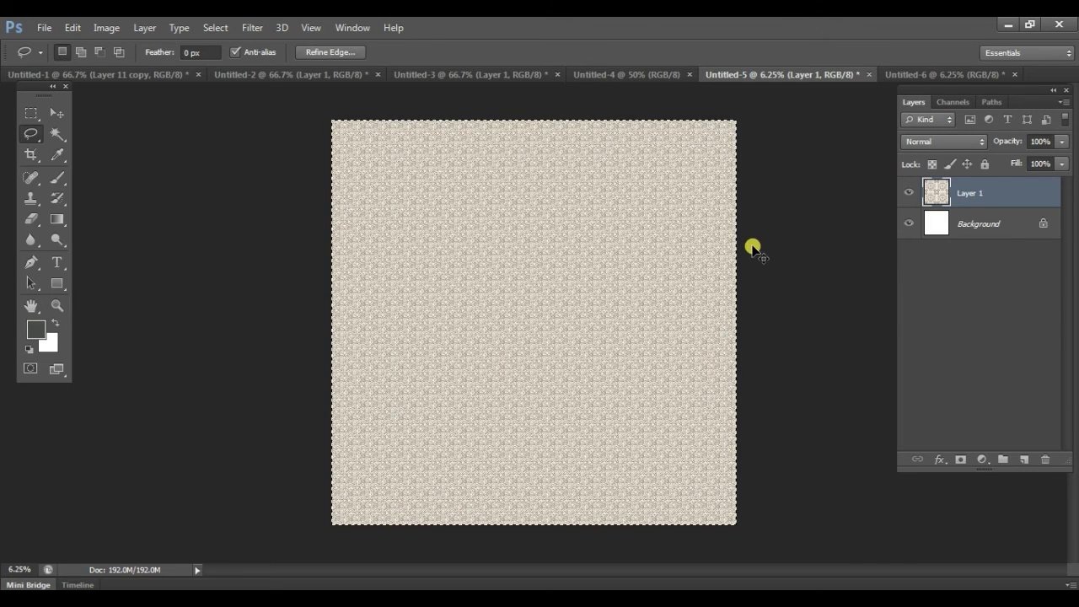
key("ctrl+shift+Tab")
key("ctrl+Tab")
key("ctrl+plus")
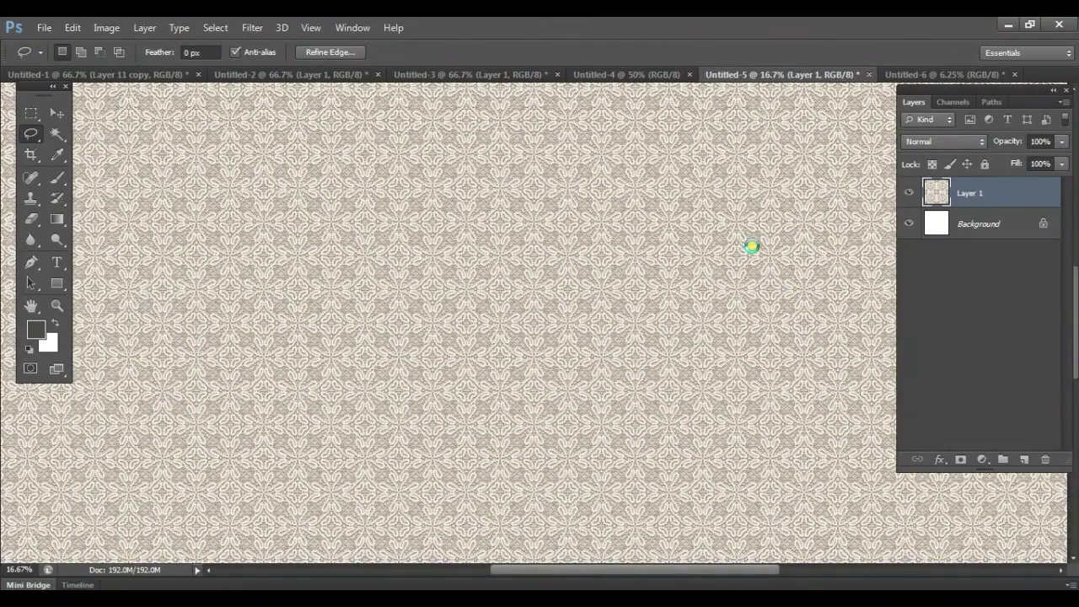
- Paste the lace pattern inside the third figure's gown selection in Untitled-1 as a masked layer
key("ctrl+shift+Tab")
key("ctrl+shift+Tab")
key("ctrl+shift+Tab")
key("ctrl+shift+Tab")
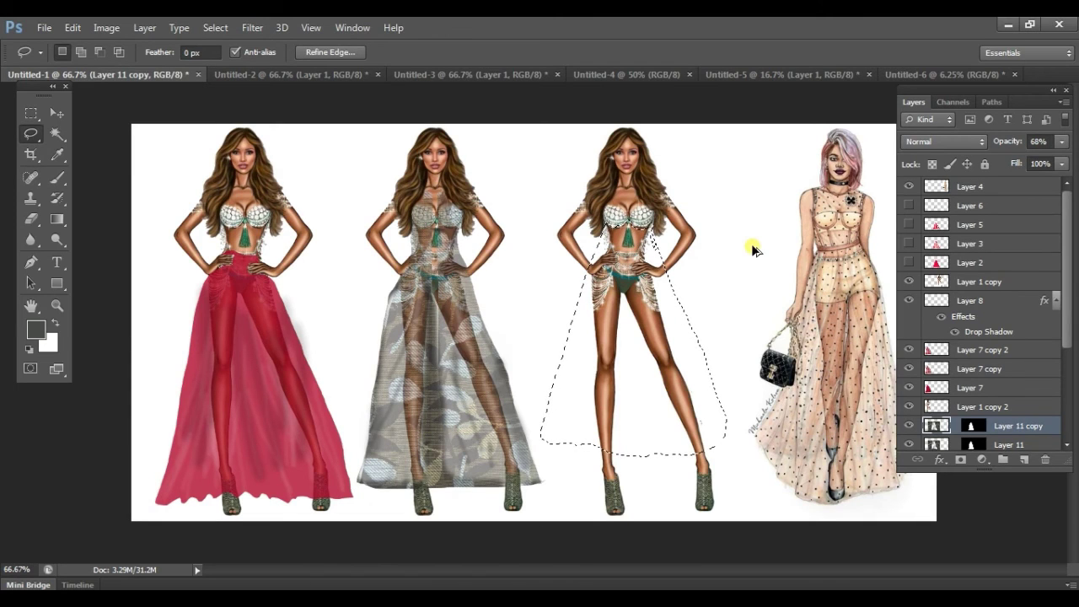
key("ctrl+alt+shift+v")
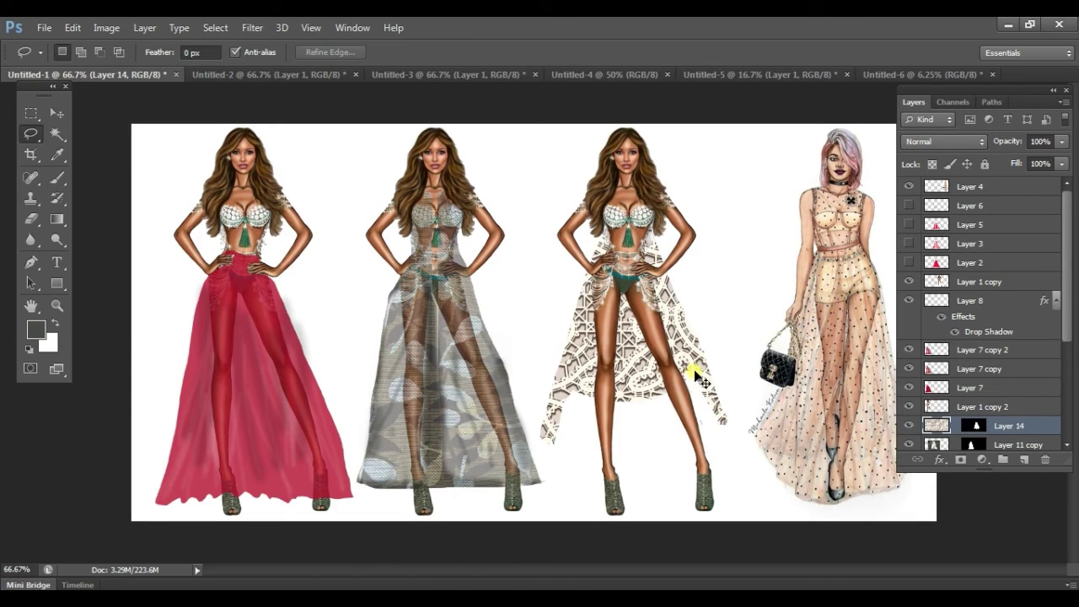
- Move the lace layer up the stack to directly below Layer 5, in front of the third figure
key("ctrl+bracketright")
key("ctrl+bracketright")
key("ctrl+bracketright")
key("ctrl+bracketright")
key("ctrl+bracketright")
key("ctrl+bracketright")
key("ctrl+bracketright")
key("ctrl+bracketright")
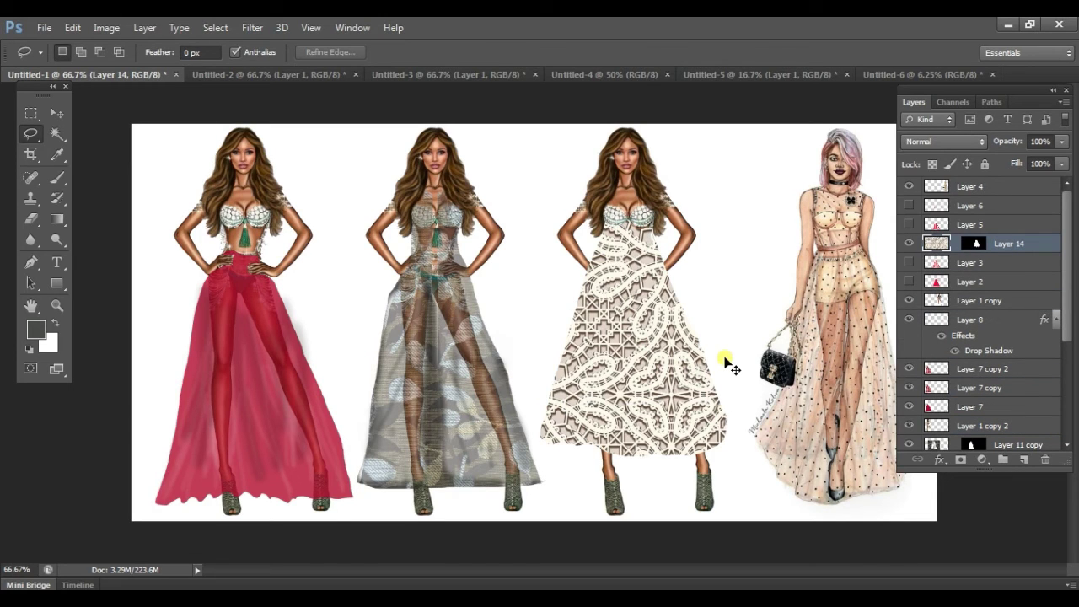
key("ctrl+t")
key("ctrl+minus")
key("ctrl+minus")
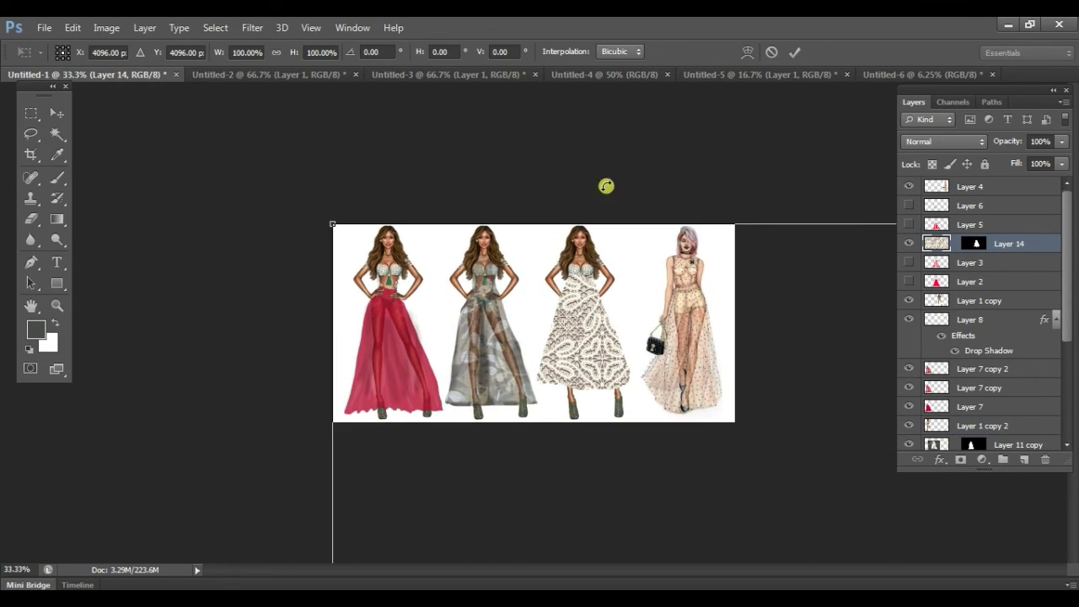
left_click_drag(331, 221, 284, 85)
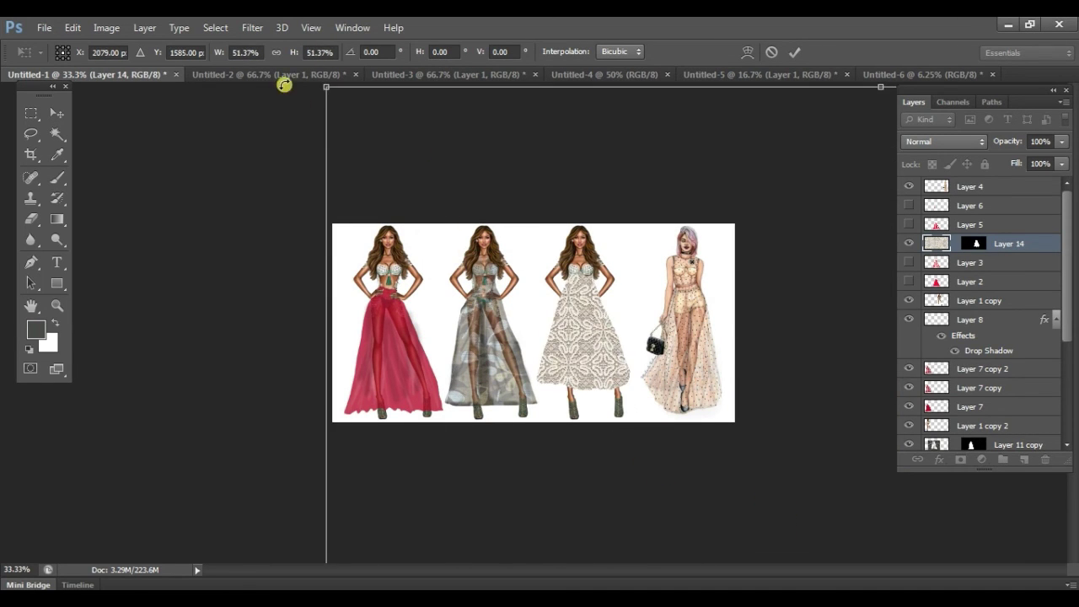
left_click(329, 76)
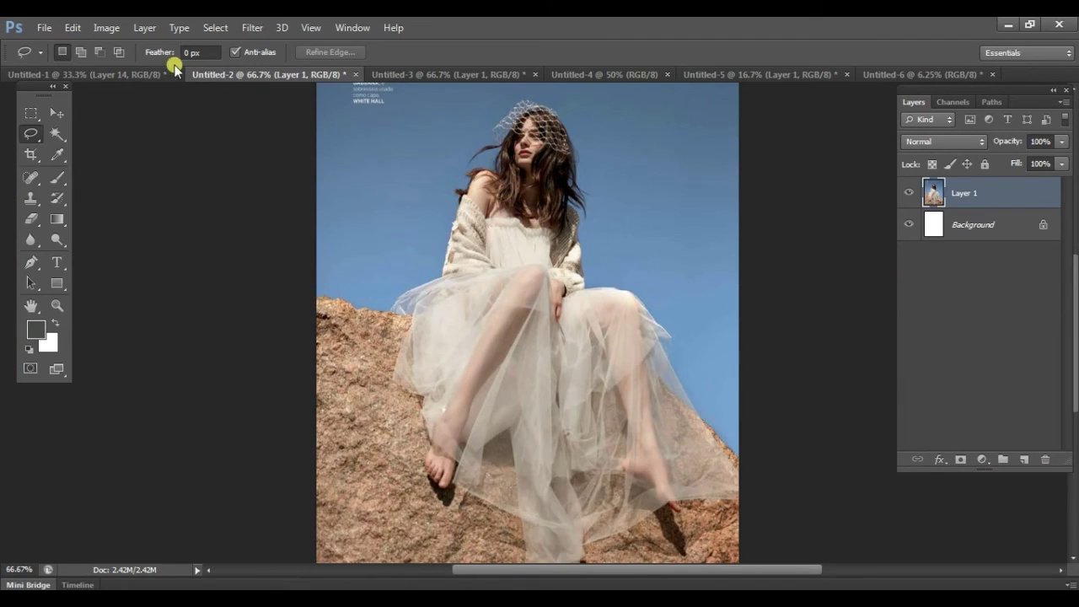
left_click(169, 74)
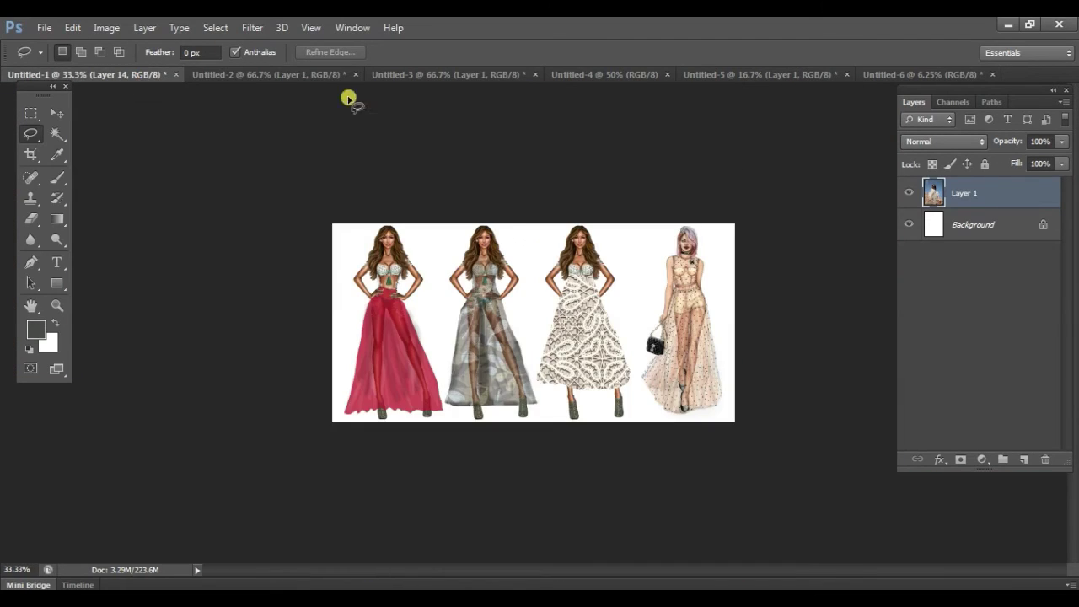
- Scale the lace pattern on Layer 14 to 6.84% and position it over the third figure's gown
key("ctrl+t")
left_click_drag(334, 222, 406, 172)
left_click_drag(352, 119, 469, 273)
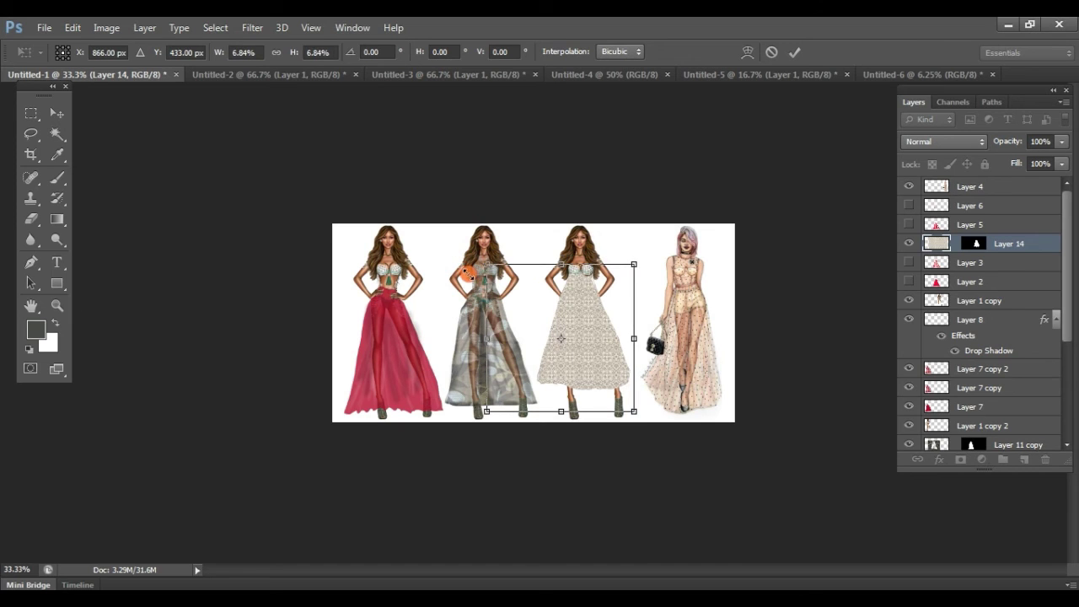
key("Return")
key("ctrl+plus")
key("ctrl+plus")
key("ctrl+plus")
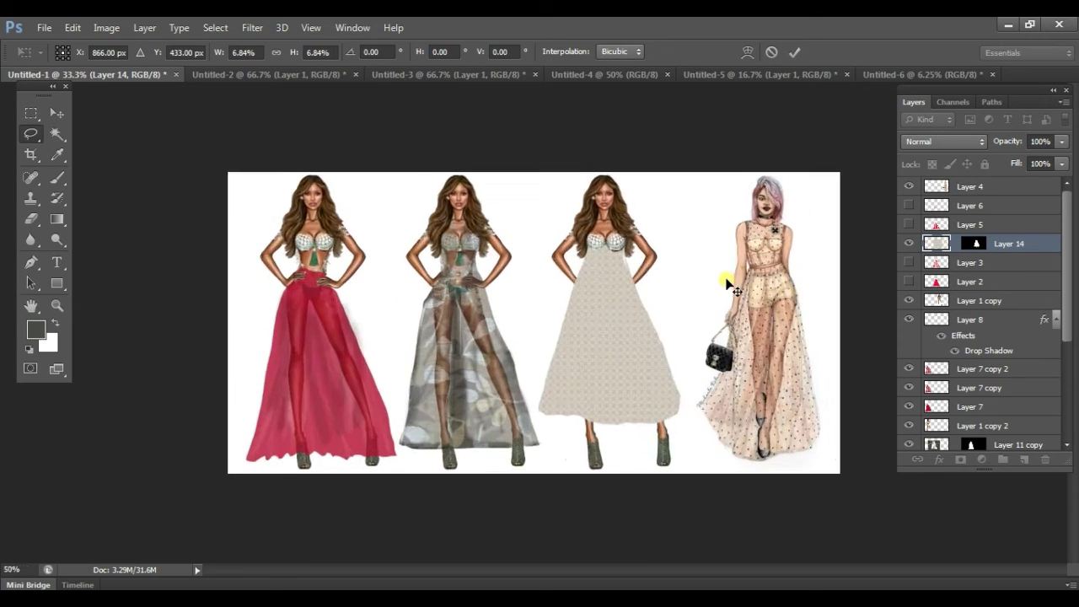
- Lower the opacity of the lace pattern on Layer 14 to 53% so the third figure's legs show through
left_click(1062, 141)
left_click_drag(1063, 158, 1018, 163)
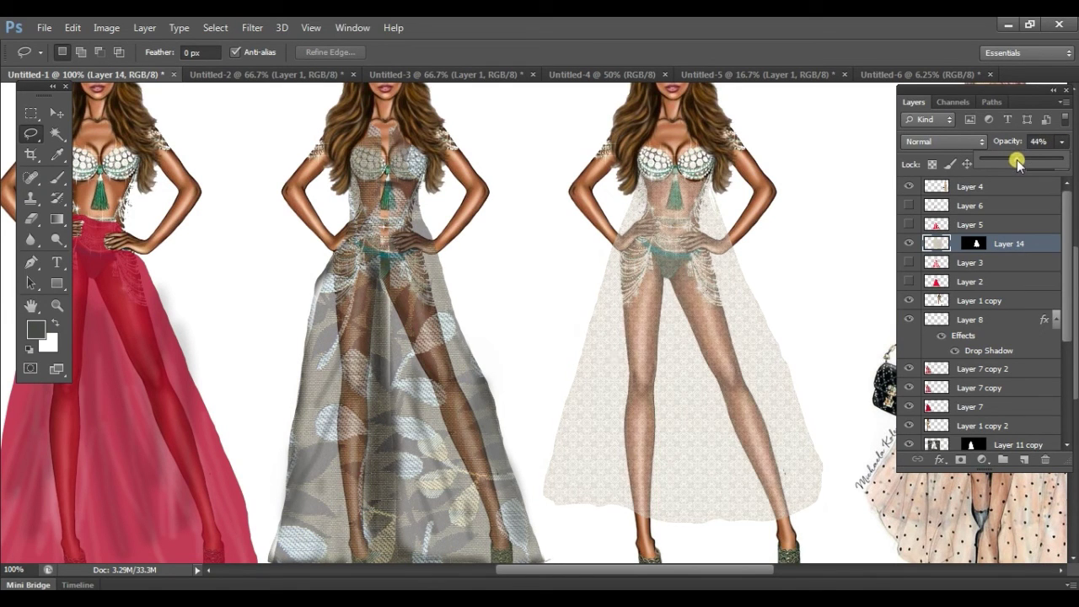
left_click_drag(788, 236, 650, 202)
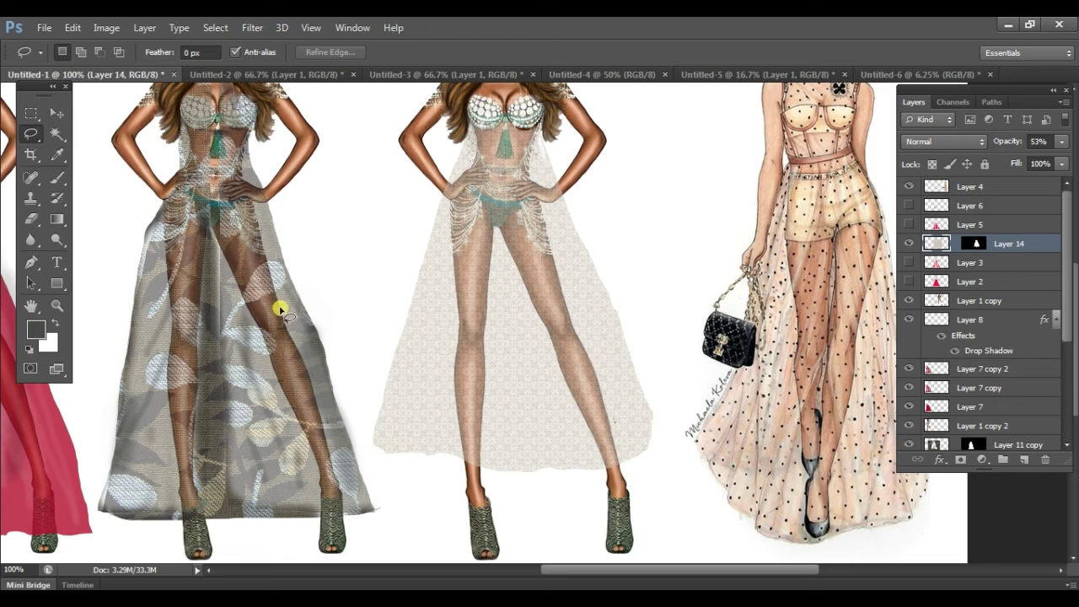
- Duplicate the lace layer and erase the copy over the third figure's legs with a 40 px eraser
left_click(56, 113)
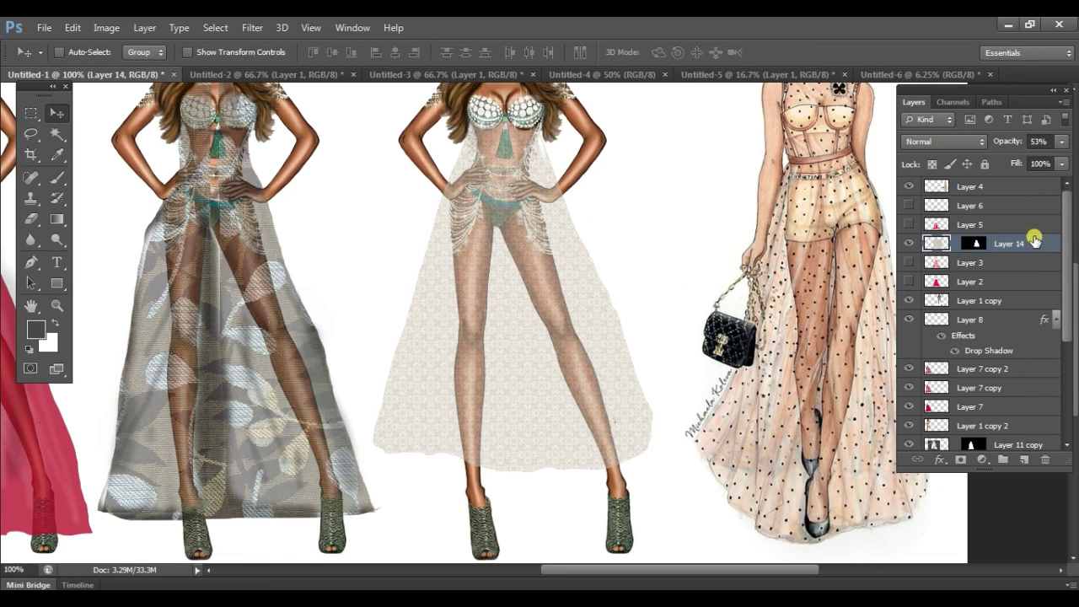
key("ctrl+j")
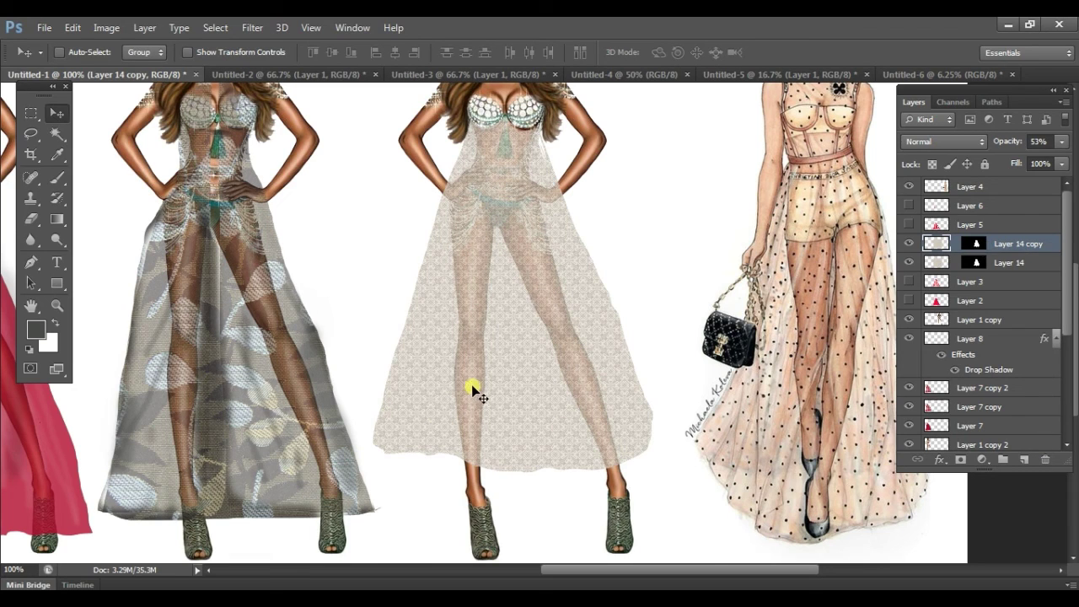
key("e")
mouse_move(473, 456)
left_mouse_down()
mouse_move(464, 421)
mouse_move(474, 211)
mouse_move(450, 380)
mouse_move(444, 340)
mouse_move(476, 278)
mouse_move(495, 267)
mouse_move(508, 372)
mouse_move(469, 332)
left_mouse_up()
mouse_move(508, 375)
left_mouse_down()
mouse_move(483, 265)
mouse_move(573, 494)
left_mouse_up()
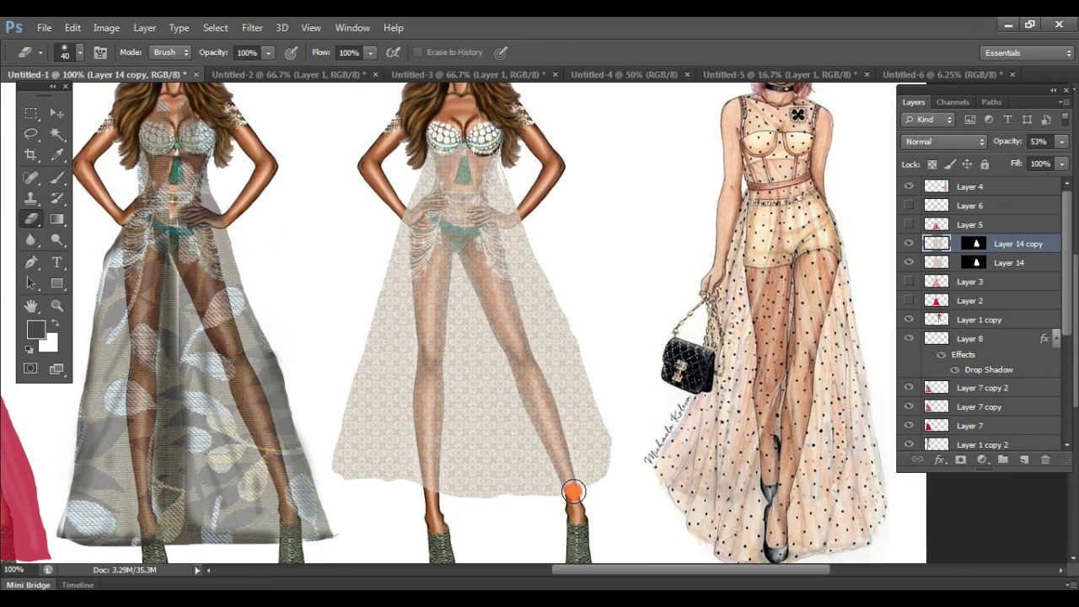
left_click_drag(624, 342, 634, 313)
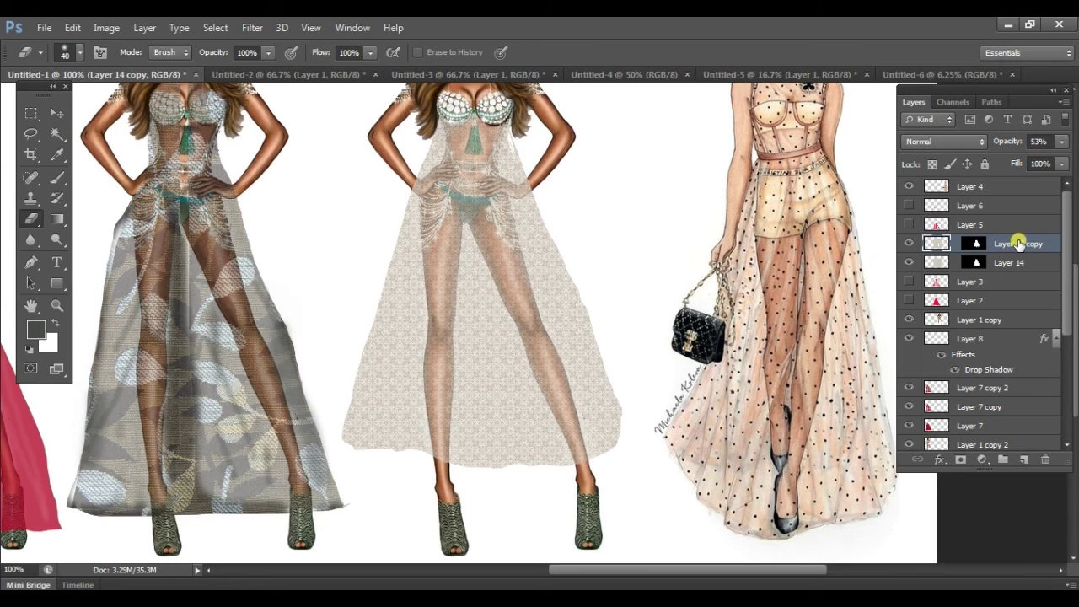
key("ctrl+t")
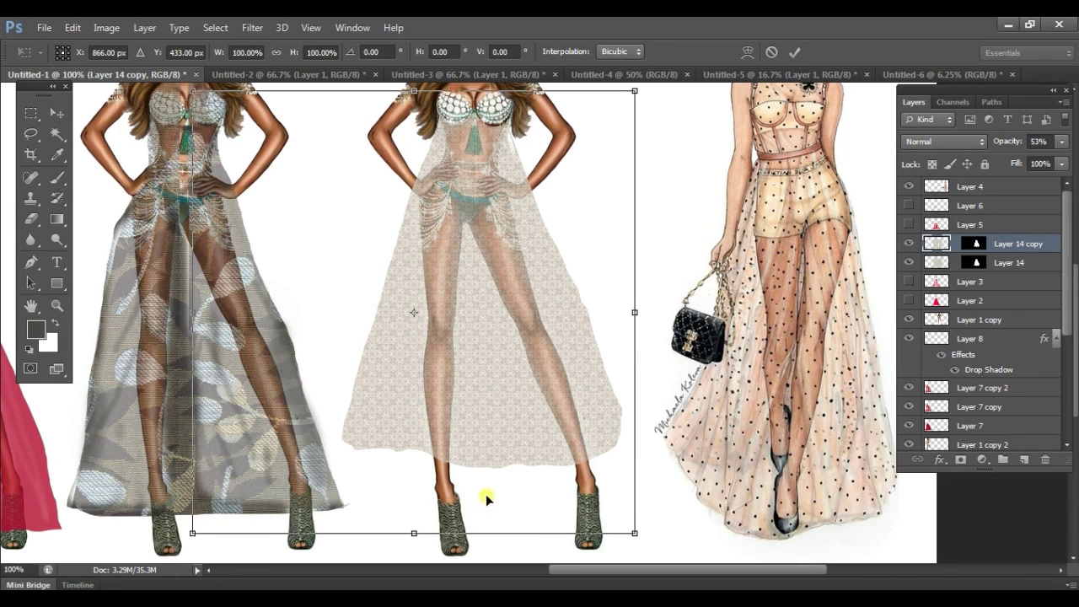
mouse_move(413, 535)
left_mouse_down()
mouse_move(412, 546)
mouse_move(413, 533)
left_mouse_up()
key("Return")
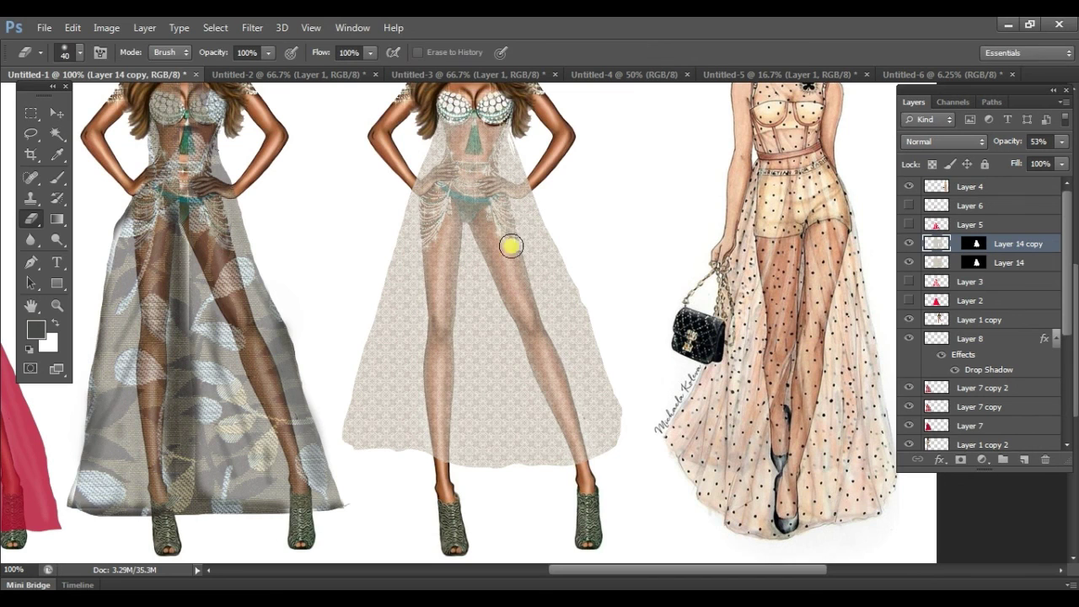
left_click_drag(580, 270, 577, 348)
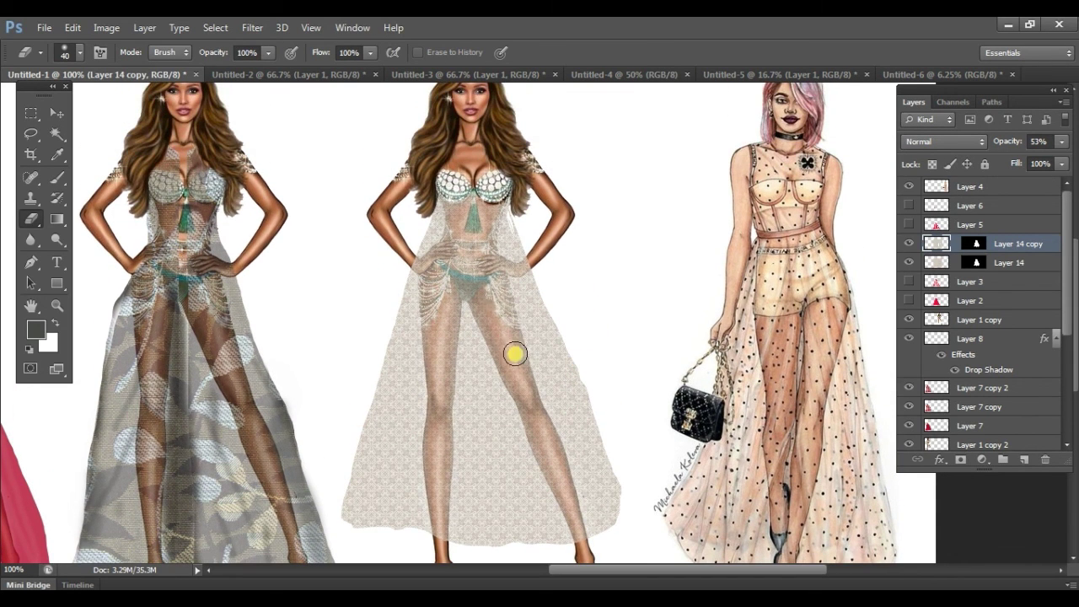
mouse_move(573, 322)
left_mouse_down()
mouse_move(578, 278)
mouse_move(580, 321)
left_mouse_up()
left_click(908, 244)
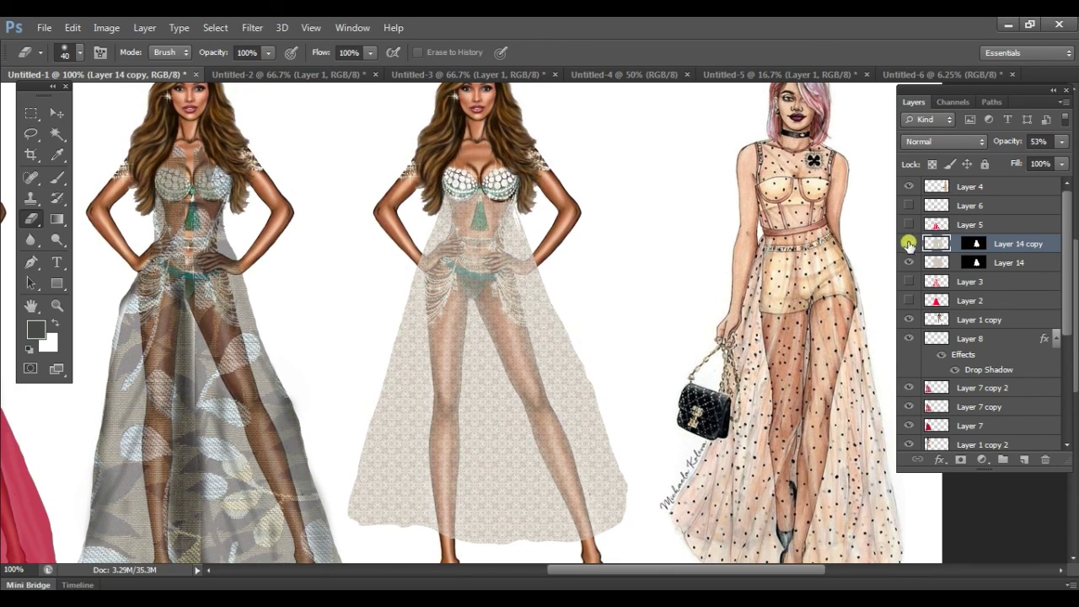
- Add a new layer above the duplicated lace layer and set the brush to 15 px with 45% flow
left_click(1024, 459)
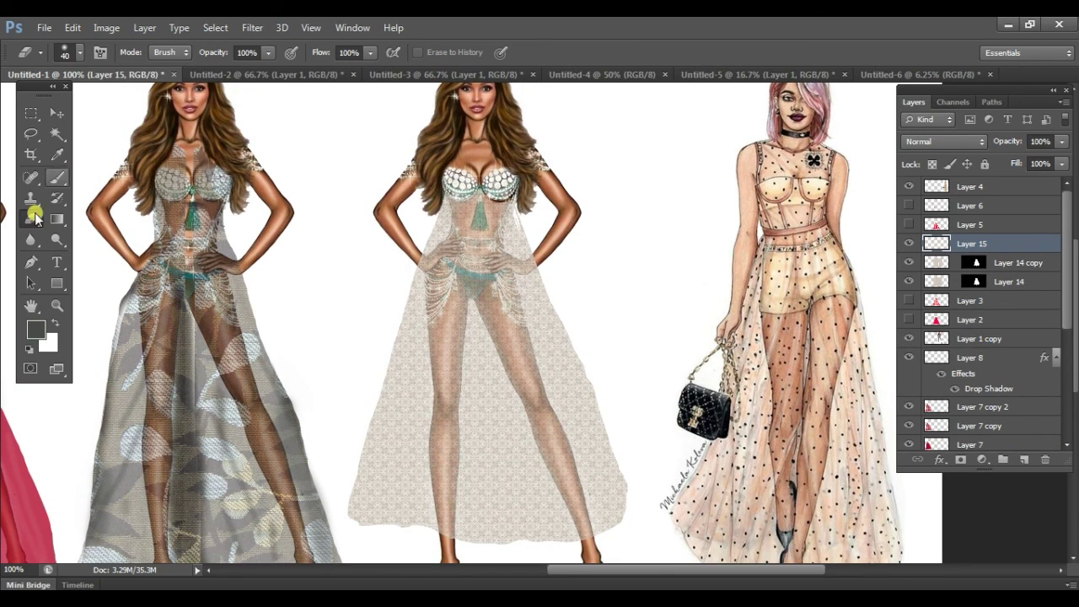
left_click(57, 179)
left_click(125, 175)
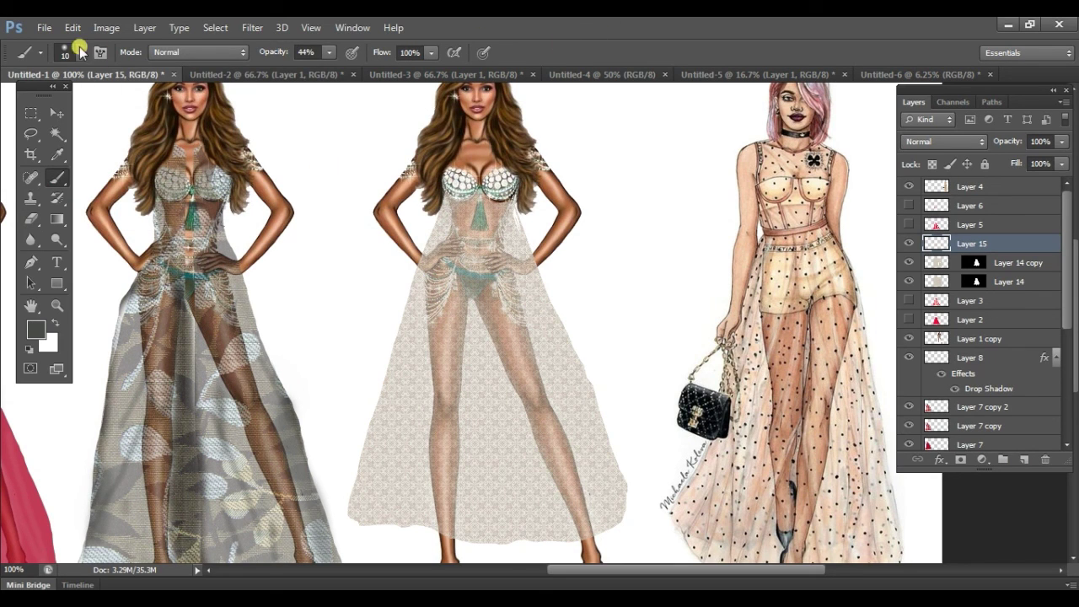
left_click_drag(431, 52, 388, 74)
left_click(675, 47)
key("bracketright")
- Paint grey fold shadows down the third figure's lace gown on Layer 15 and lower the layer's opacity to 45%
left_click_drag(400, 364, 386, 408)
left_click_drag(474, 420, 444, 480)
left_click_drag(566, 475, 548, 521)
left_click_drag(627, 492, 618, 512)
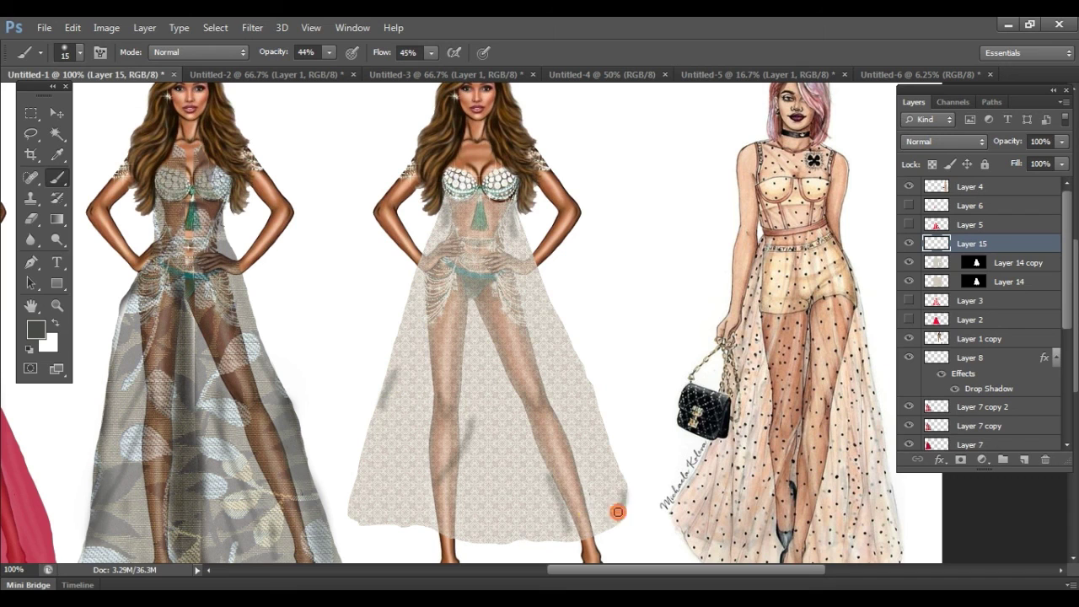
mouse_move(372, 496)
left_mouse_down()
mouse_move(529, 545)
mouse_move(507, 426)
mouse_move(608, 530)
mouse_move(497, 260)
left_mouse_up()
left_click_drag(594, 406, 518, 276)
left_click(1066, 143)
left_click_drag(1063, 159, 1011, 160)
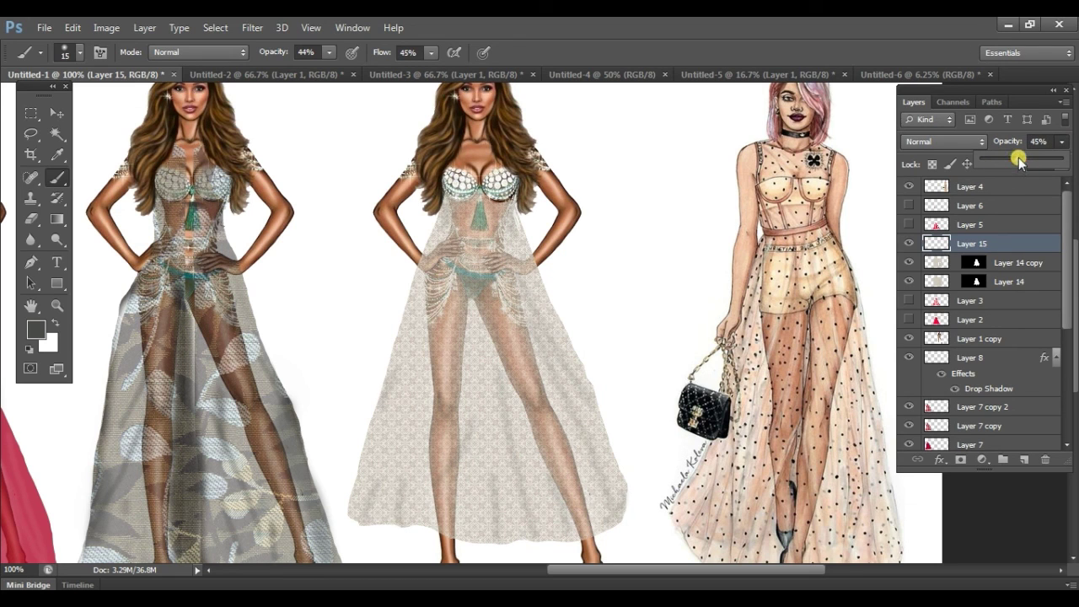
- Give a duplicate of the fold shadow layer a drop shadow 155 px in size and adjust the duplicate's opacity
left_click(56, 112)
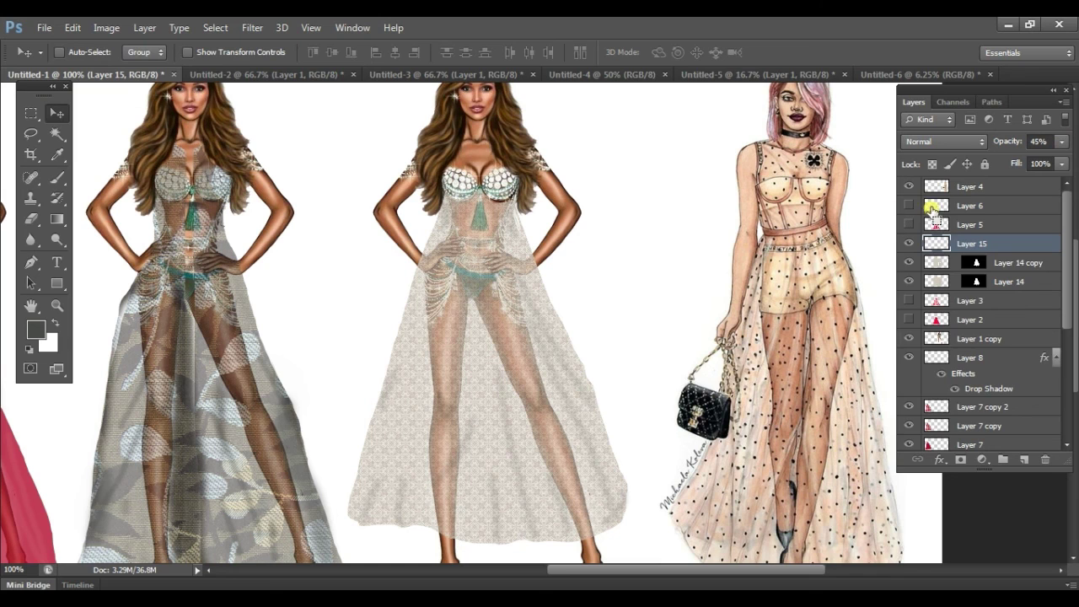
key("ctrl+j")
left_click(940, 459)
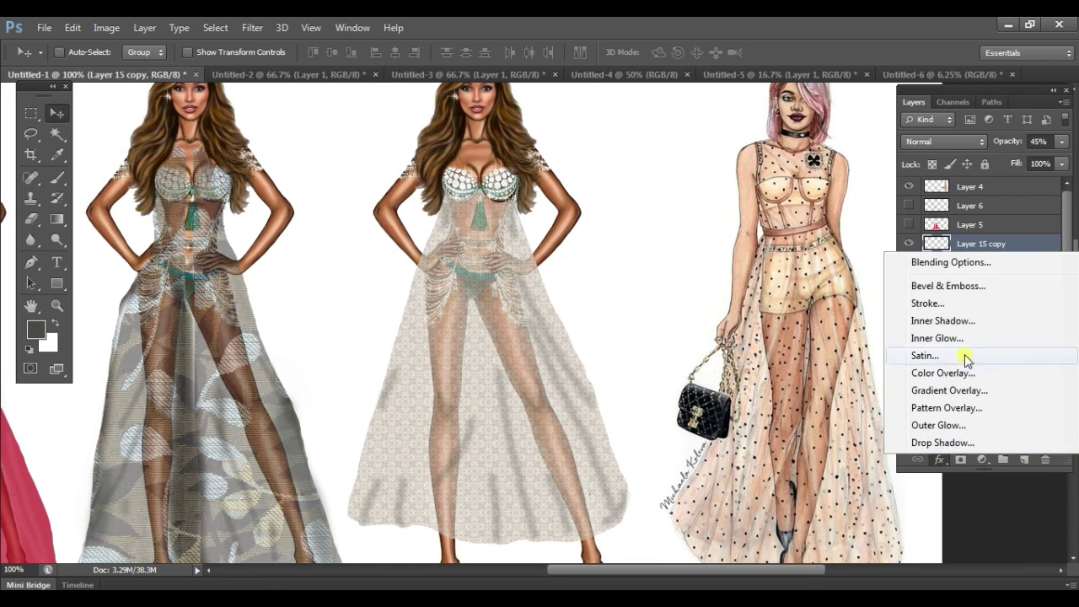
left_click(941, 443)
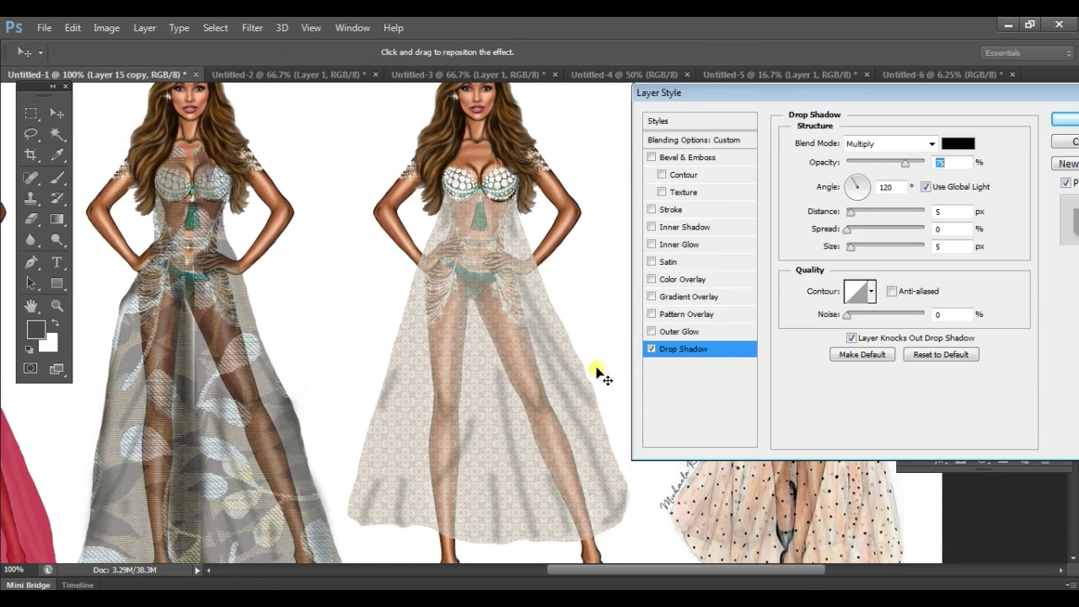
mouse_move(865, 244)
left_mouse_down()
mouse_move(885, 243)
mouse_move(863, 250)
left_mouse_up()
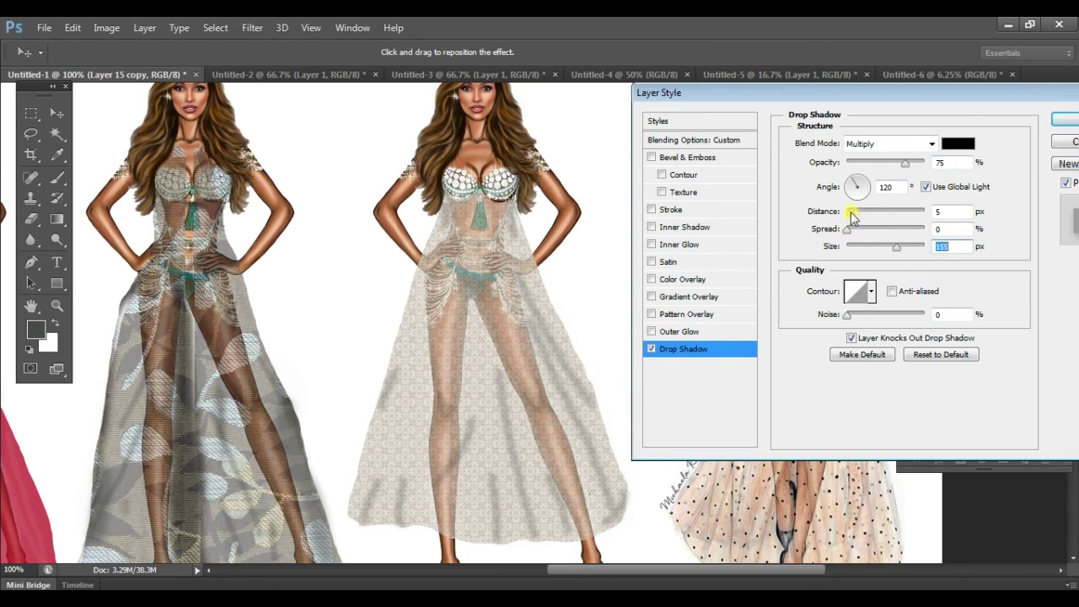
left_click(1064, 118)
left_click_drag(1062, 141, 1030, 162)
- Add a new layer above the fold shadows and brush golden-brown strokes over the third figure's lace gown
key("ctrl+minus")
left_click(1024, 460)
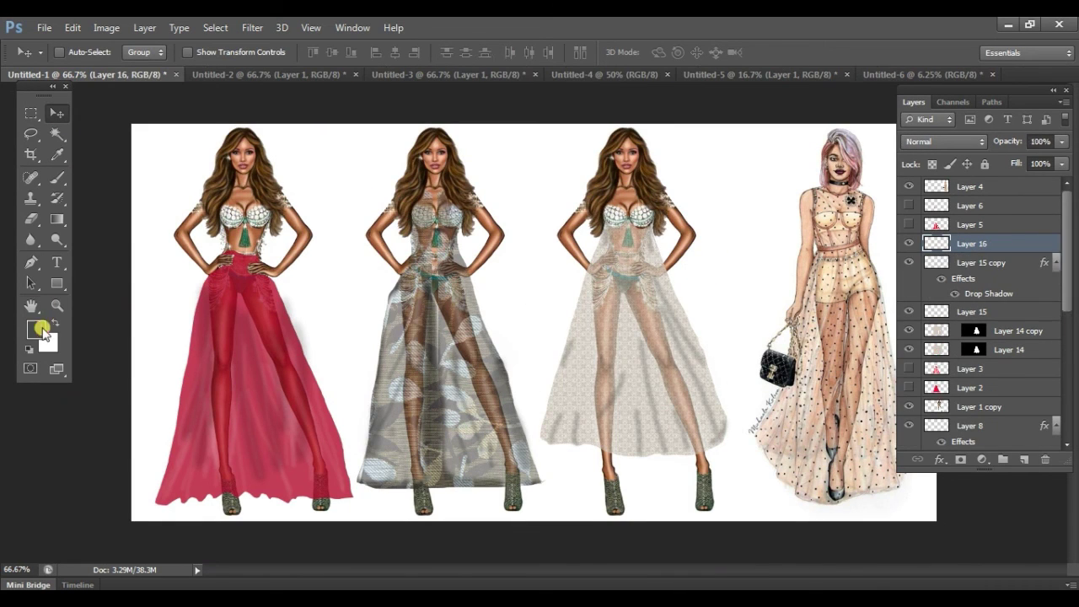
left_click(35, 329)
left_click_drag(548, 281, 547, 337)
left_click_drag(396, 278, 423, 254)
left_click(687, 151)
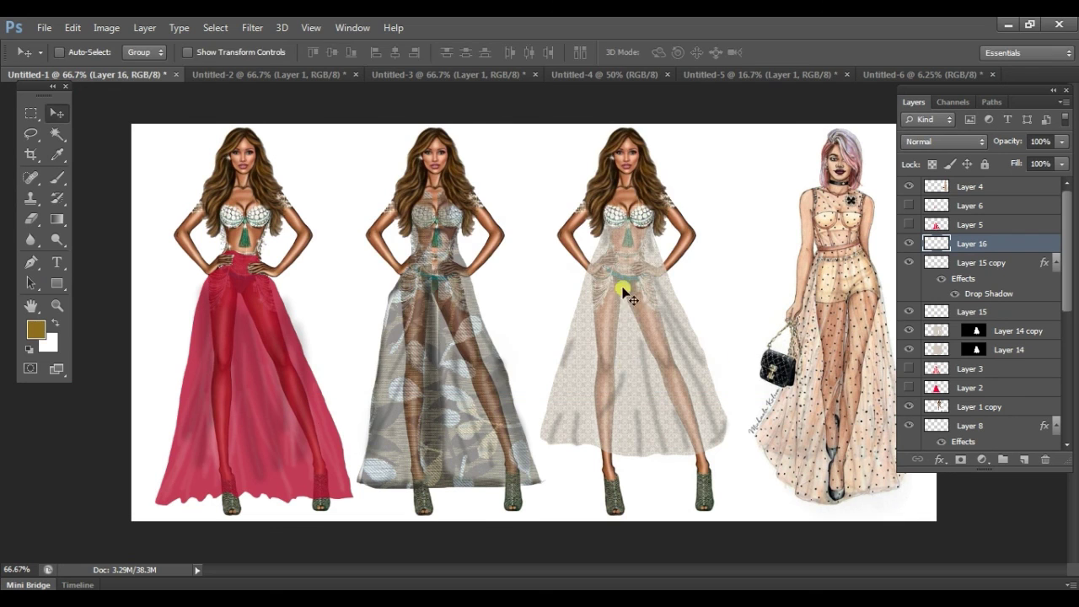
key("b")
left_click_drag(602, 256, 697, 420)
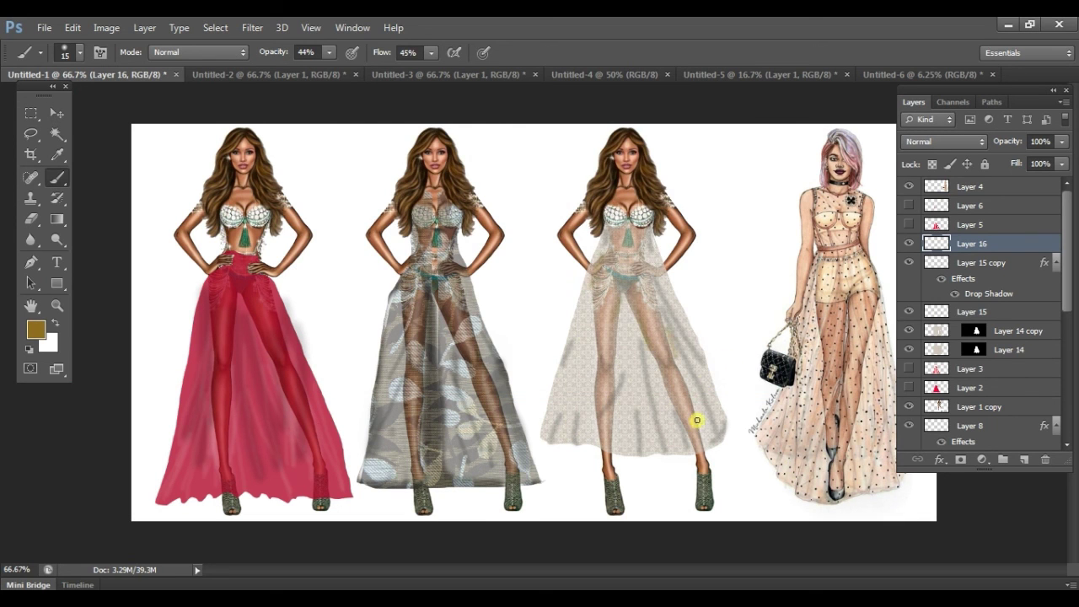
left_click_drag(608, 394, 608, 442)
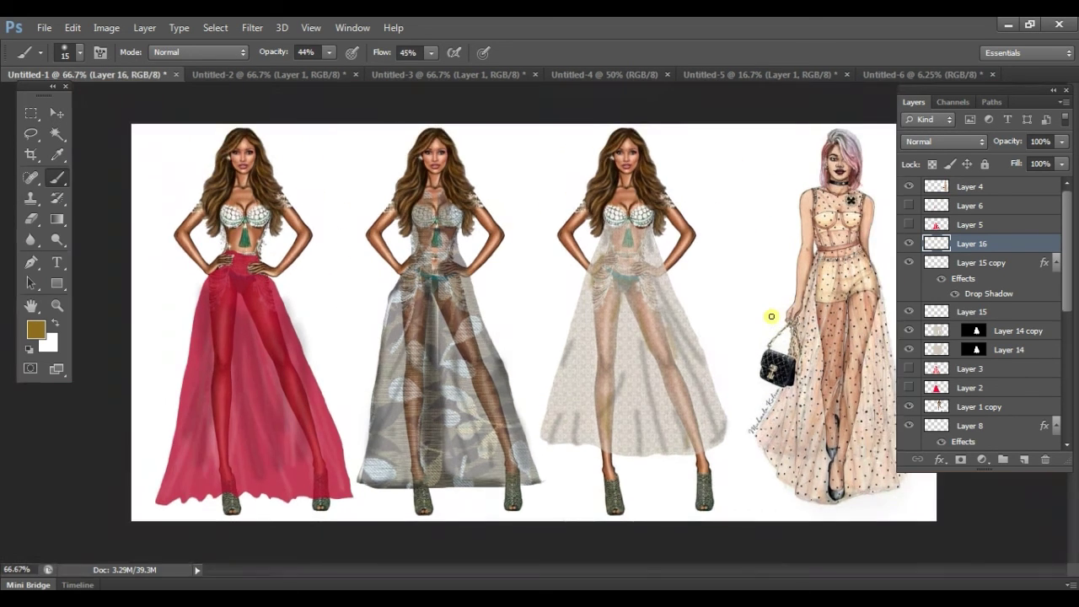
- Examine the second and third figures' gowns enlarged in full-screen view with the panels hidden
key("f")
key("Tab")
key("ctrl+plus")
key("ctrl+plus")
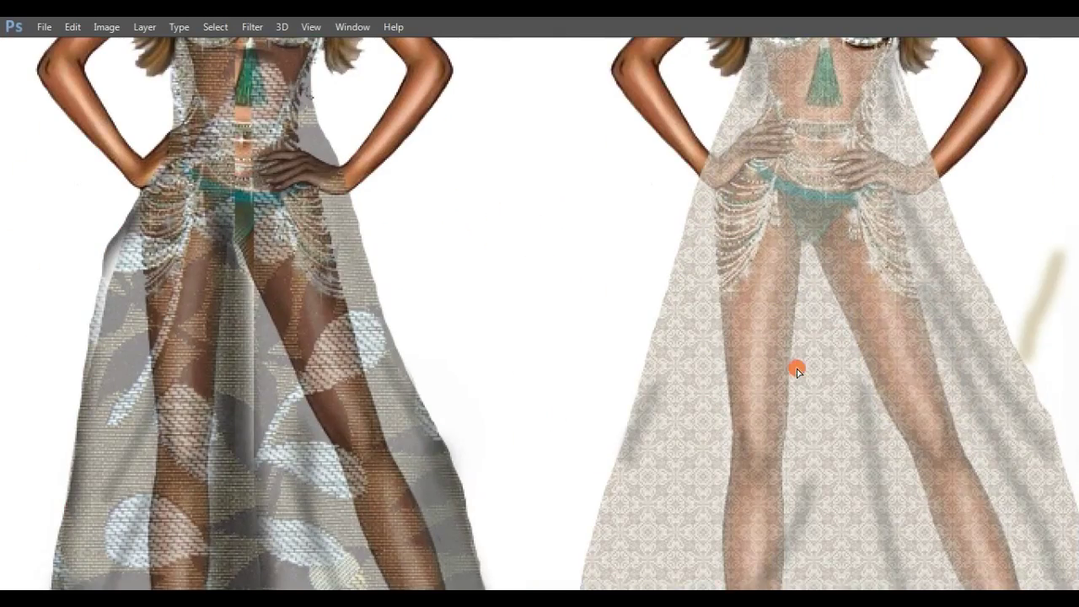